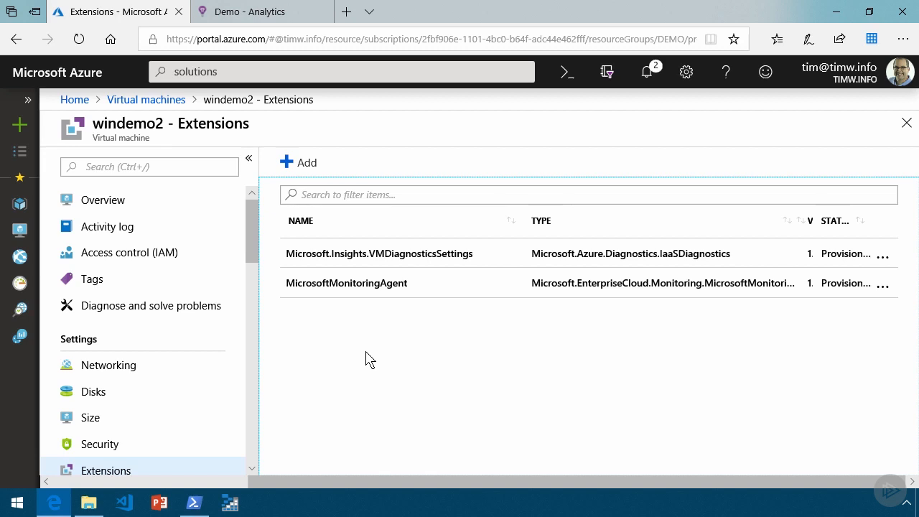
Check the actions available for the Microsoft.Insights.VMDiagnosticsSettings extension, and open the Metrics view of Azure Monitor.
left_click(883, 257)
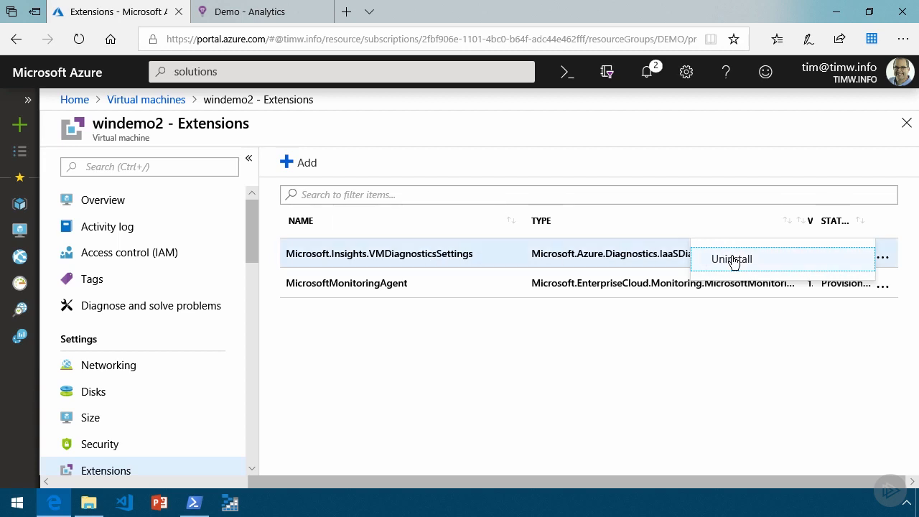
left_click(577, 364)
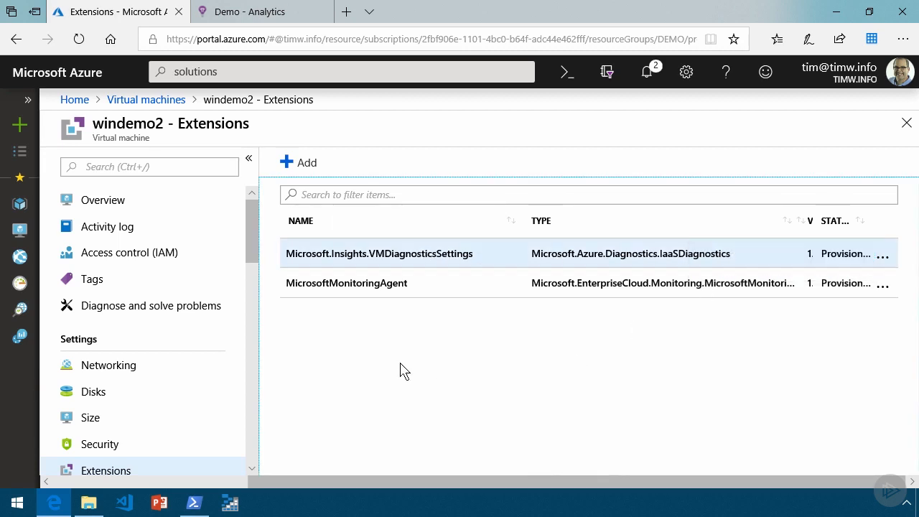
left_click(20, 285)
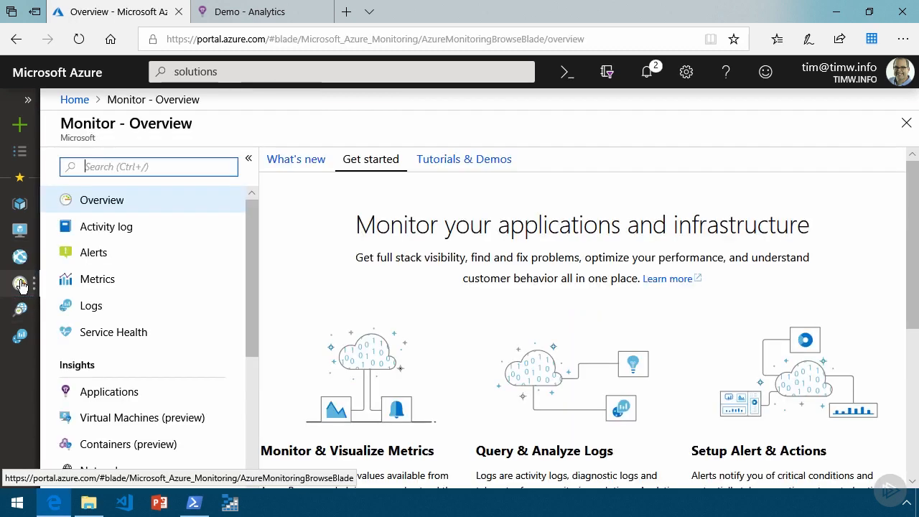
left_click(132, 284)
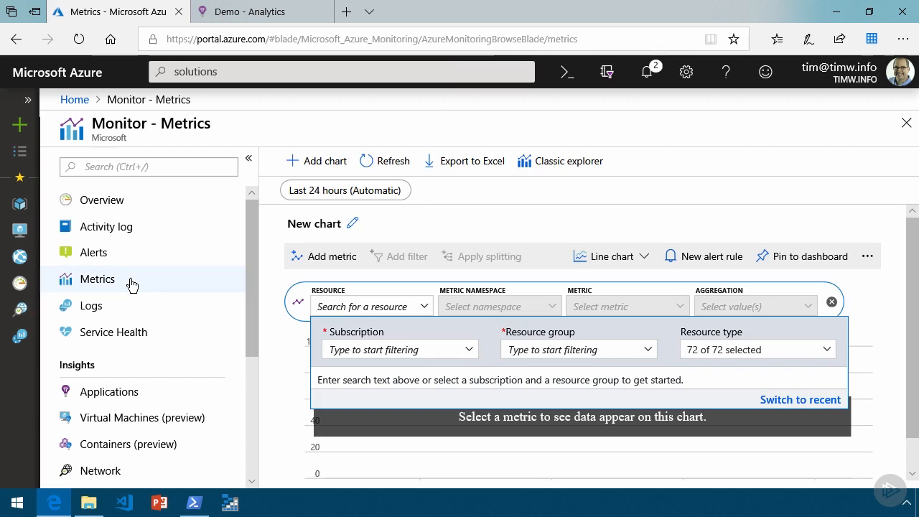
Open the pluralsight-workspace in Log Analytics and view its virtual machine data sources.
left_click(21, 339)
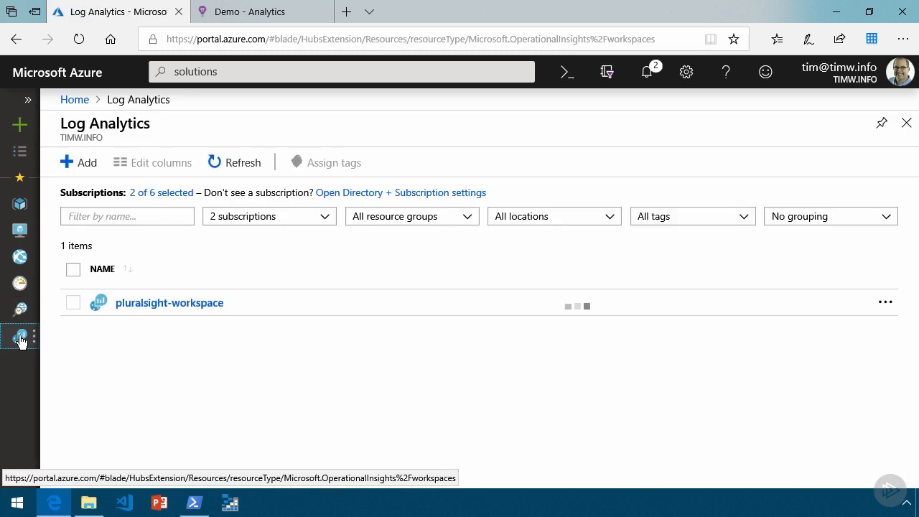
left_click(160, 304)
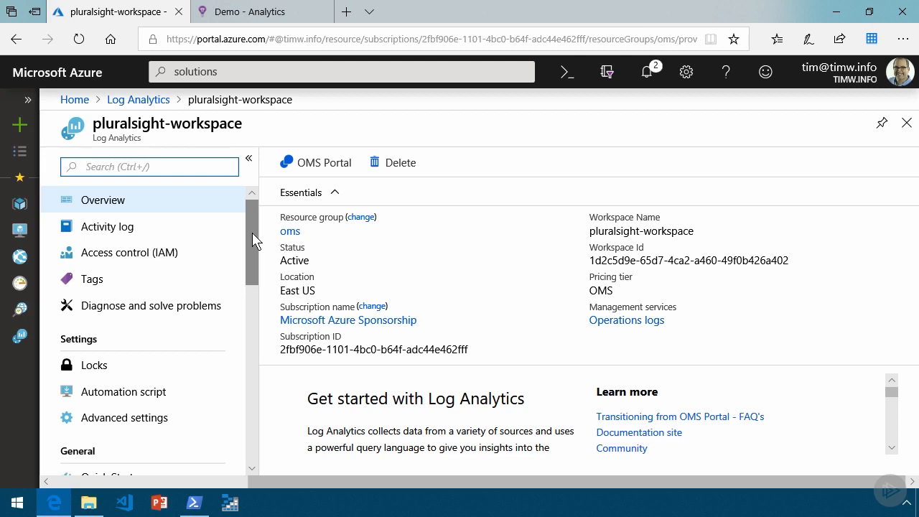
left_click_drag(252, 241, 278, 401)
left_click(164, 244)
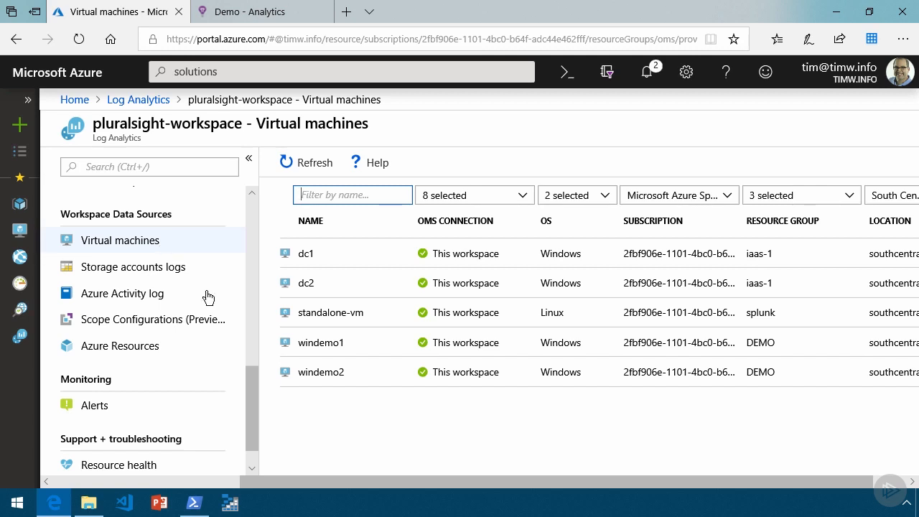
In the workspace's advanced data settings, search the Windows event logs for "powershell" and pick Windows PowerShell.
left_click_drag(253, 394, 238, 275)
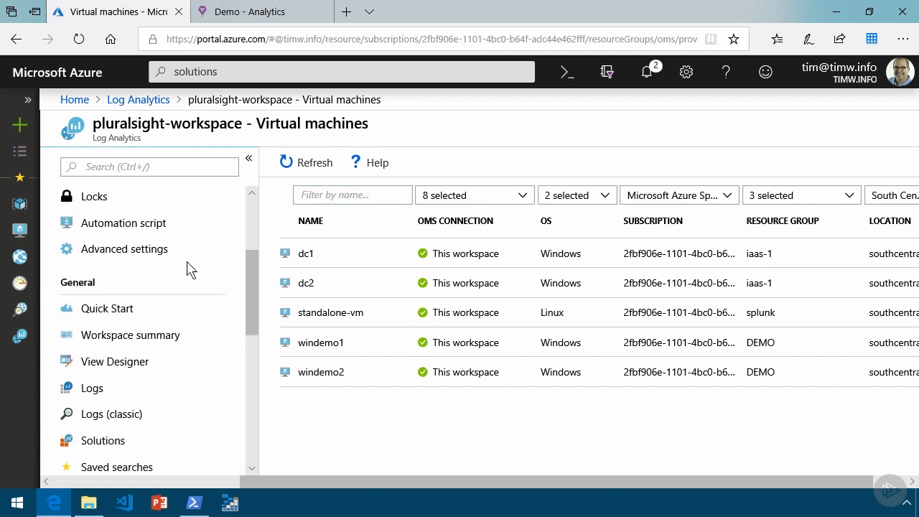
left_click(137, 254)
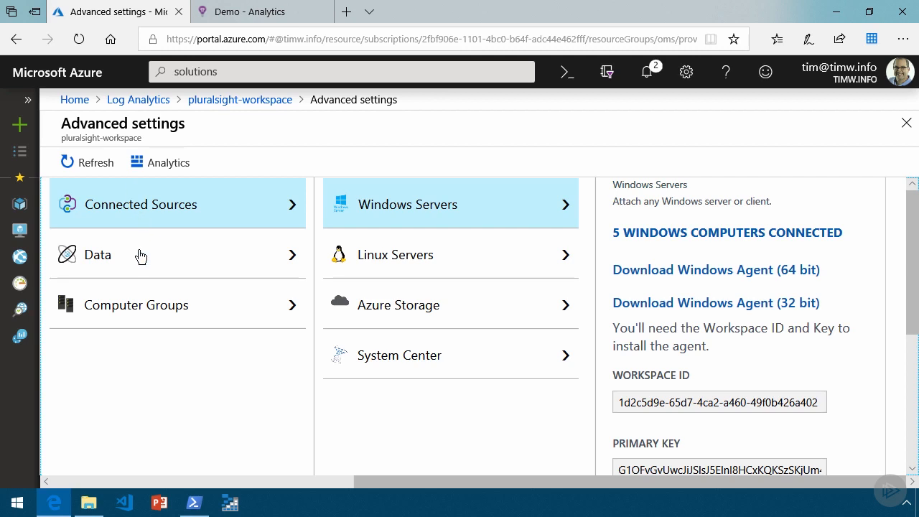
left_click(141, 257)
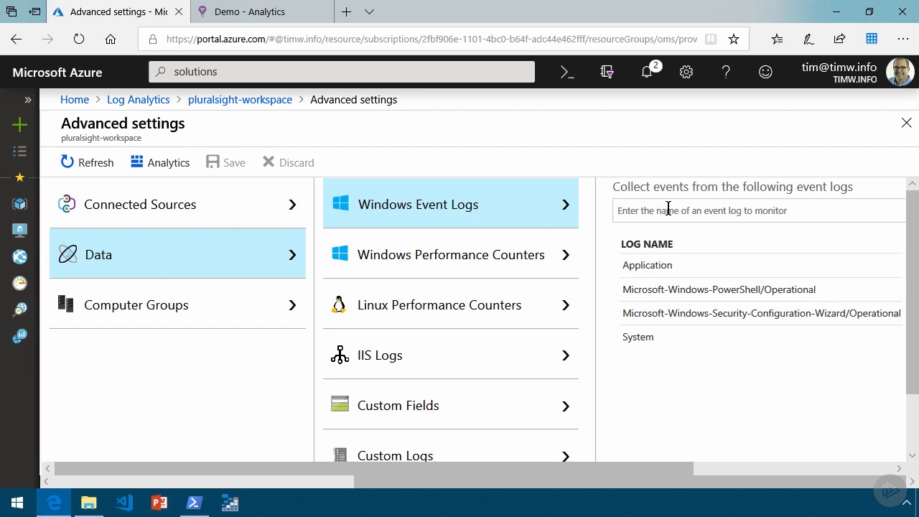
type("powershell")
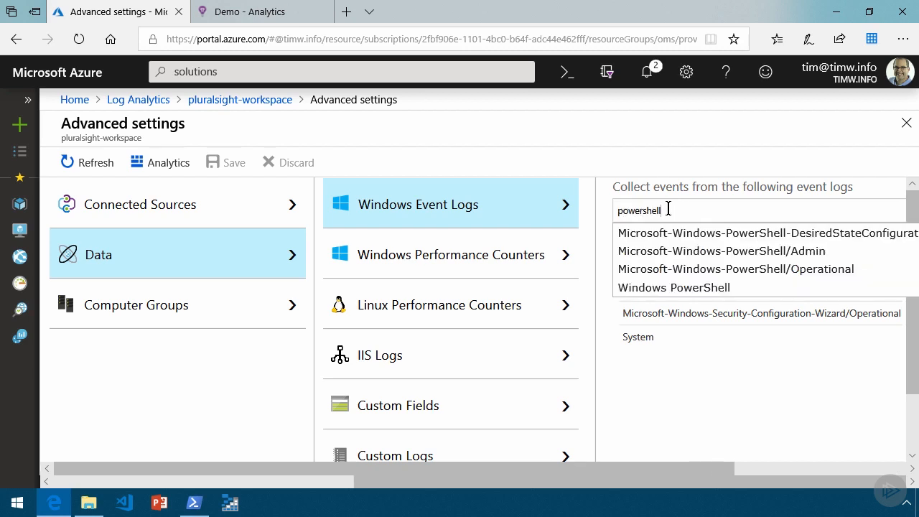
left_click(682, 299)
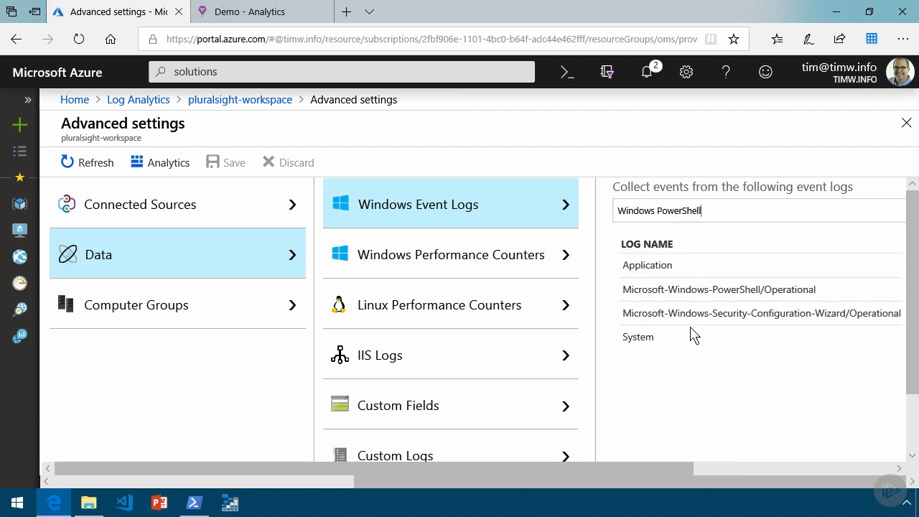
Review the workspace's data collection settings for Windows performance counters, Linux performance counters and IIS logs.
left_click(462, 261)
left_click_drag(536, 468, 752, 477)
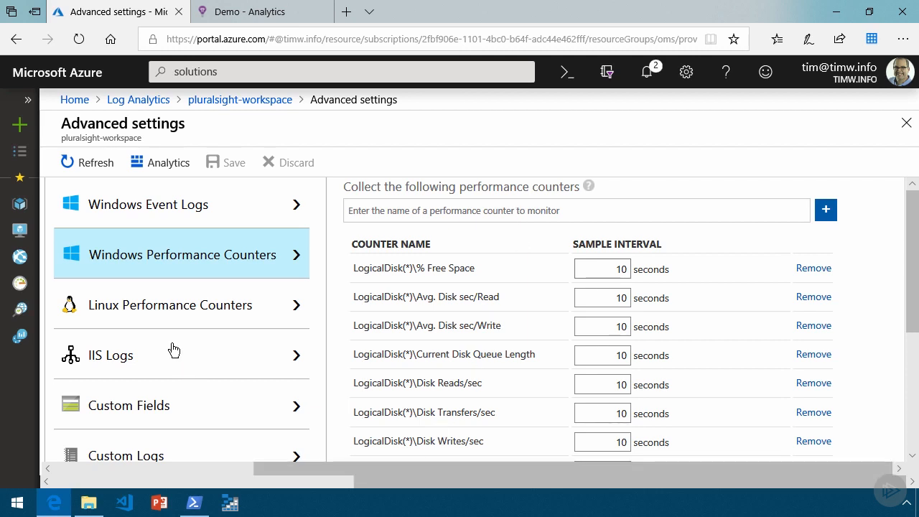
left_click(163, 302)
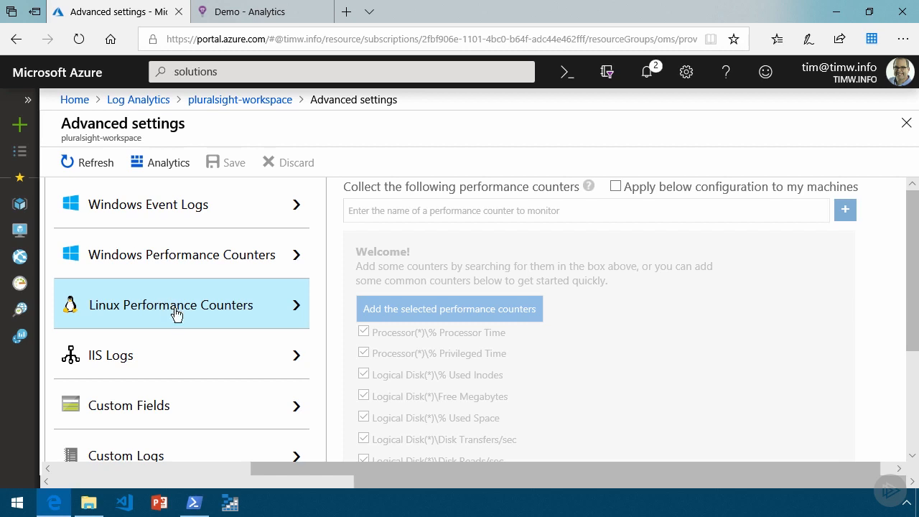
left_click(173, 365)
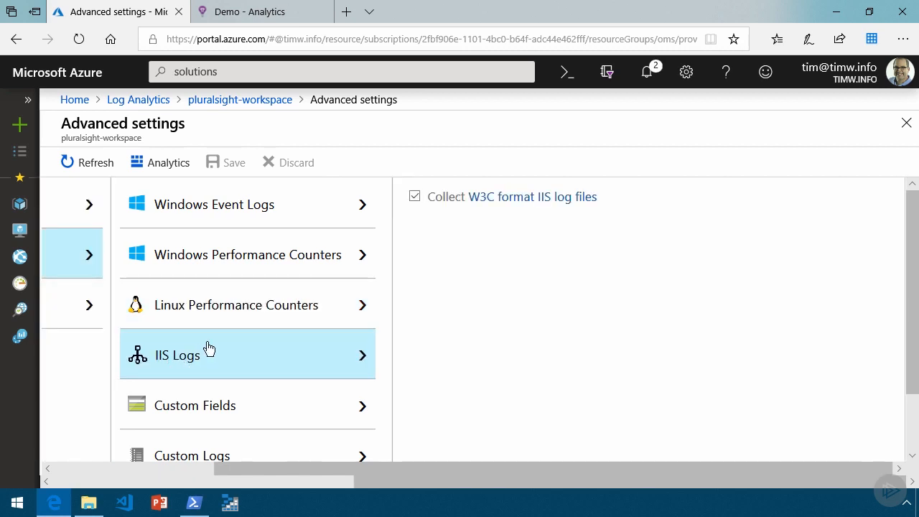
scroll(207, 349, "down", 2)
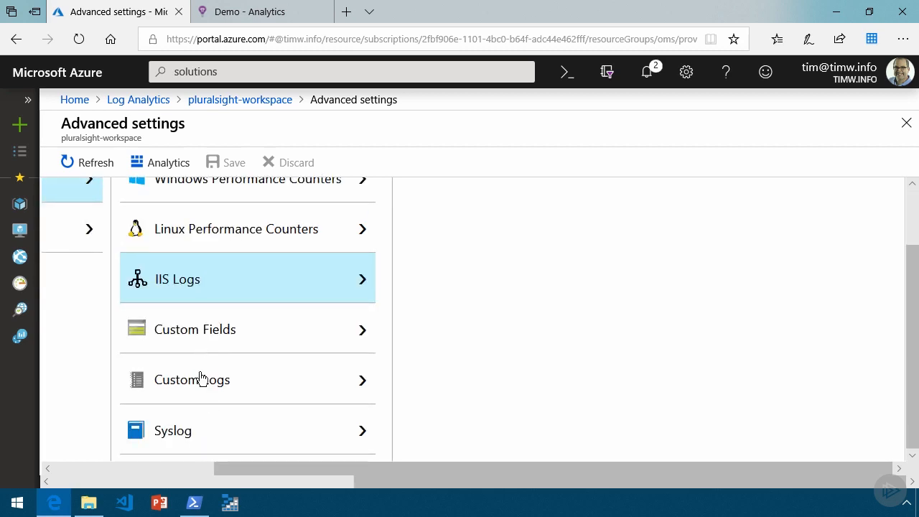
Return to the pluralsight-workspace and open its classic log search page.
left_click(247, 100)
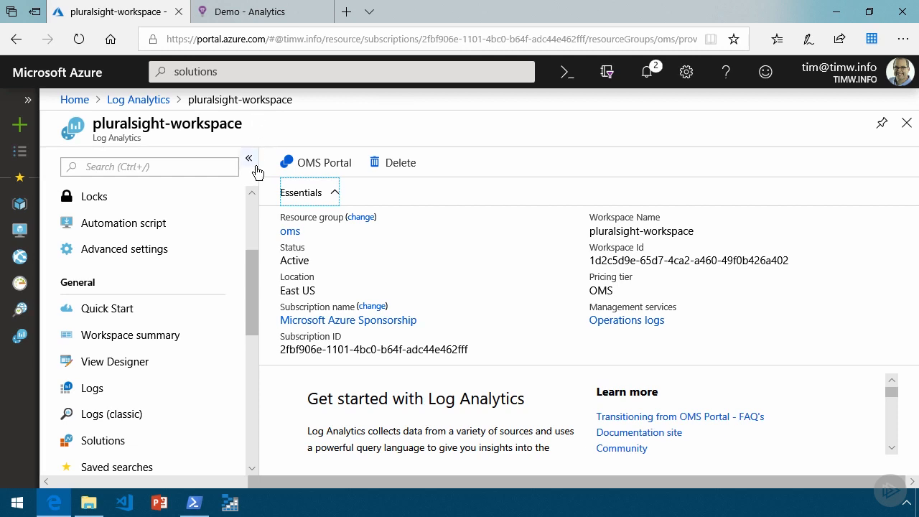
left_click_drag(251, 281, 259, 311)
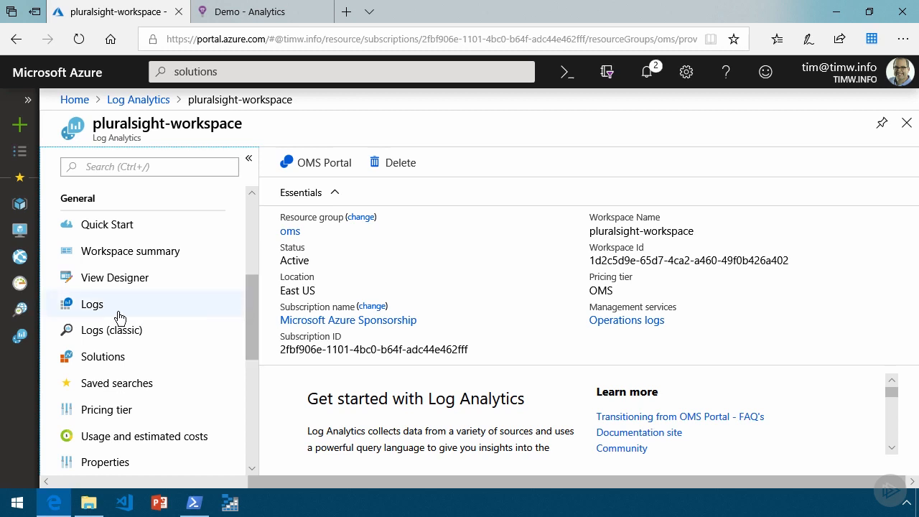
left_click(111, 335)
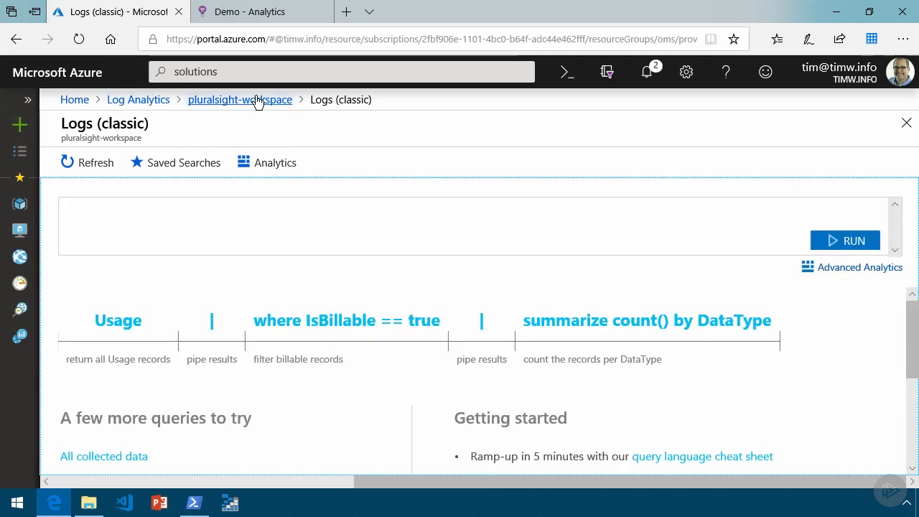
Open the pluralsight-workspace's current Logs query editor and collapse the resource menu and the Log Analytics workspace list.
left_click(257, 101)
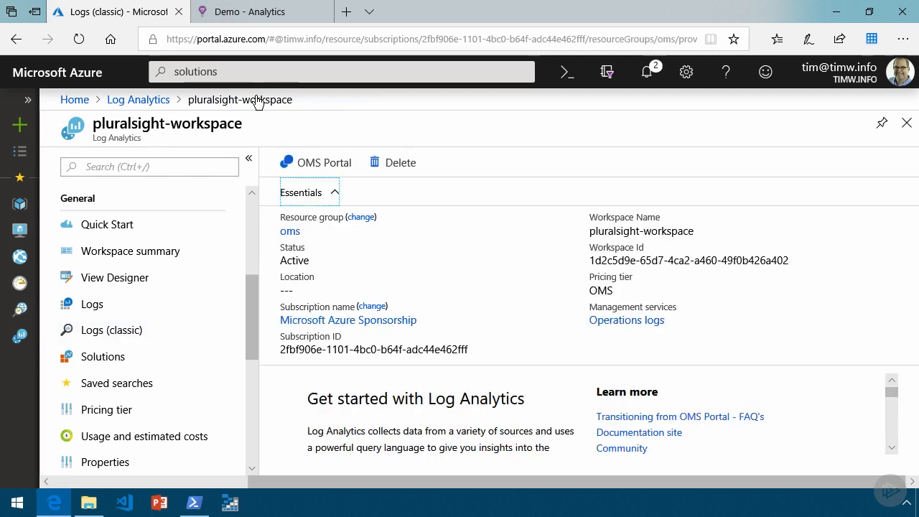
left_click(91, 306)
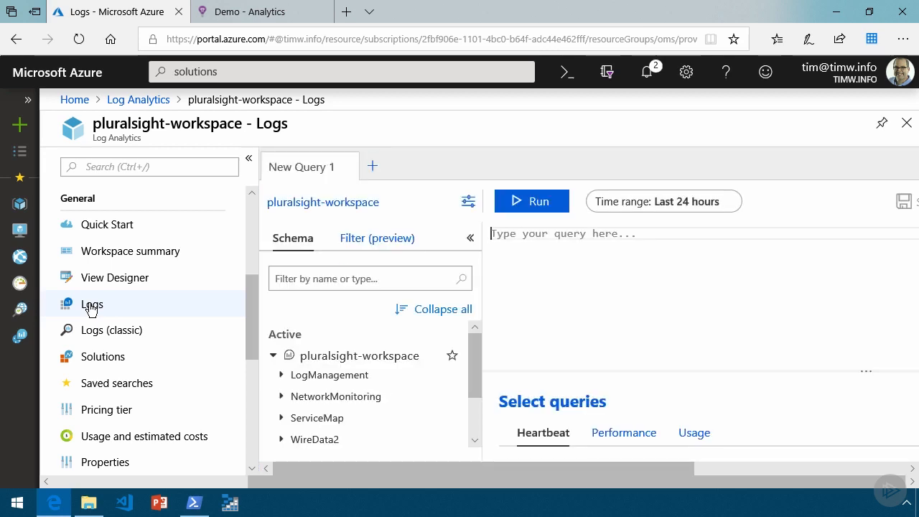
left_click(250, 164)
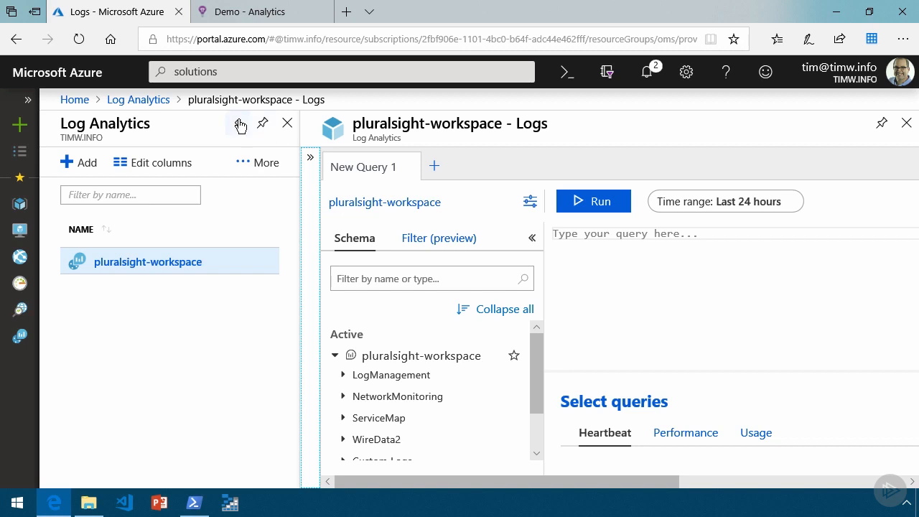
left_click(240, 125)
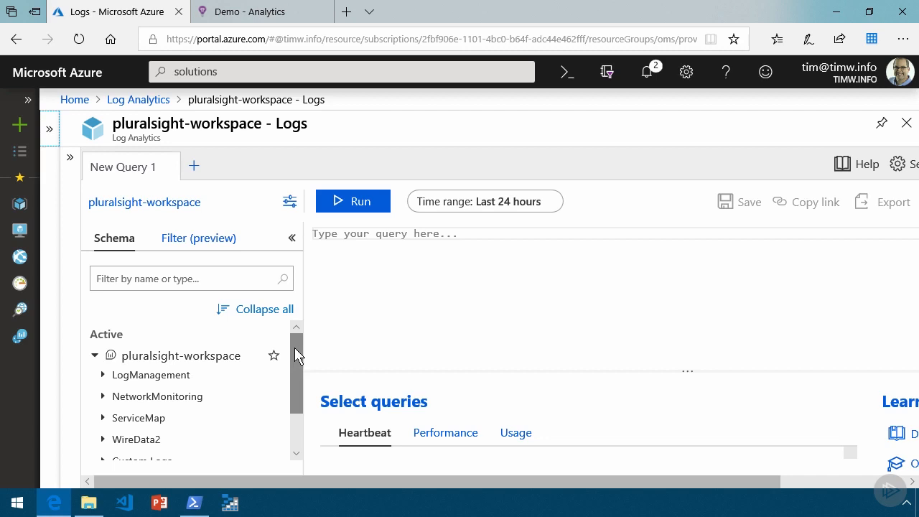
Browse the workspace schema, expand LogManagement and examine the fields of its Event table.
scroll(297, 358, "down", 3)
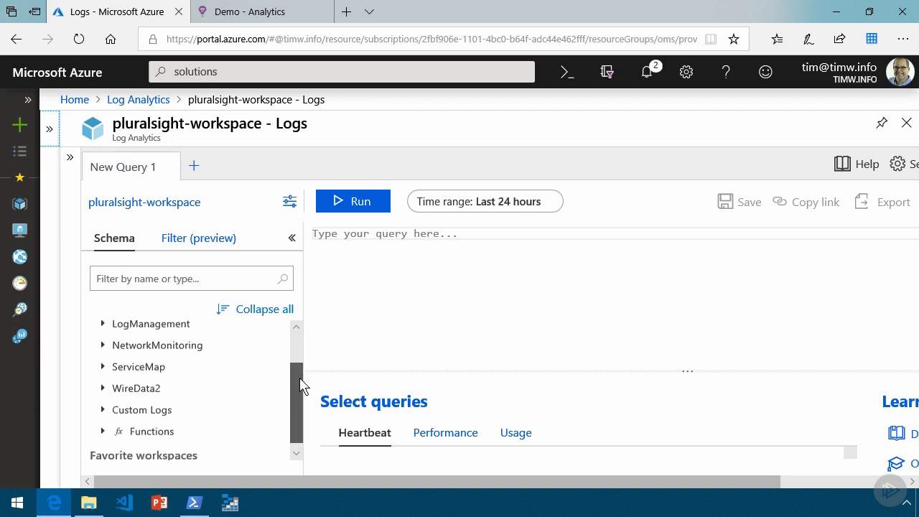
scroll(300, 357, "up", 3)
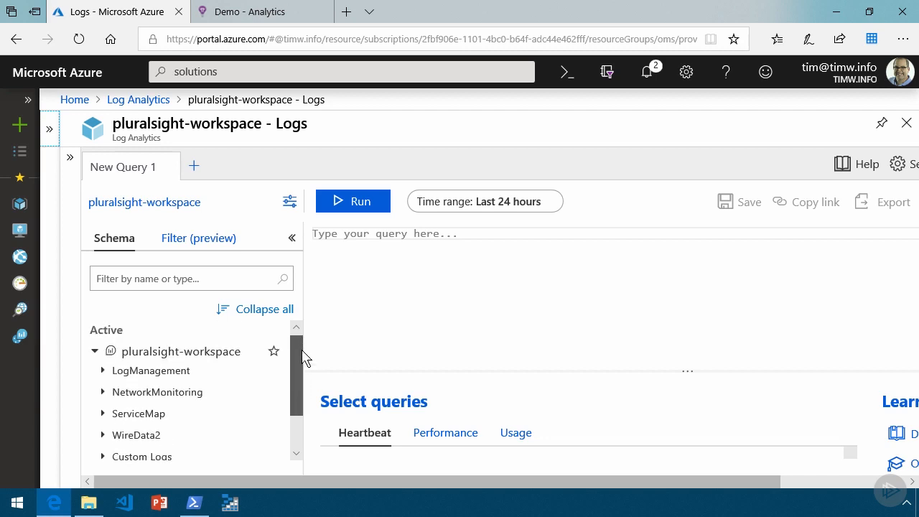
left_click_drag(302, 358, 303, 381)
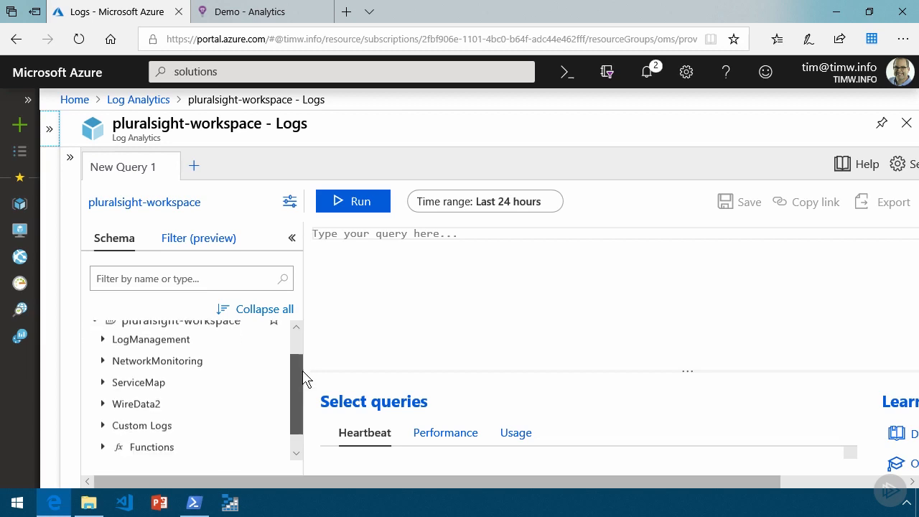
left_click(104, 334)
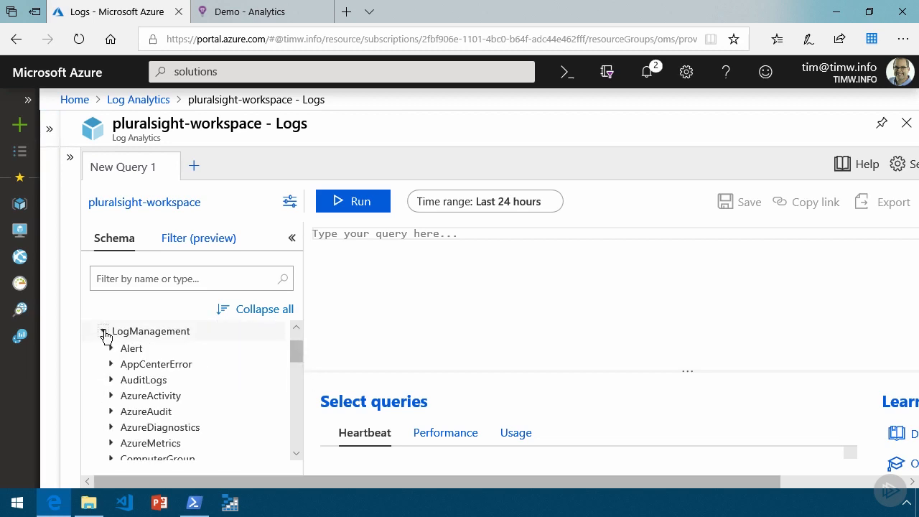
left_click_drag(302, 347, 288, 385)
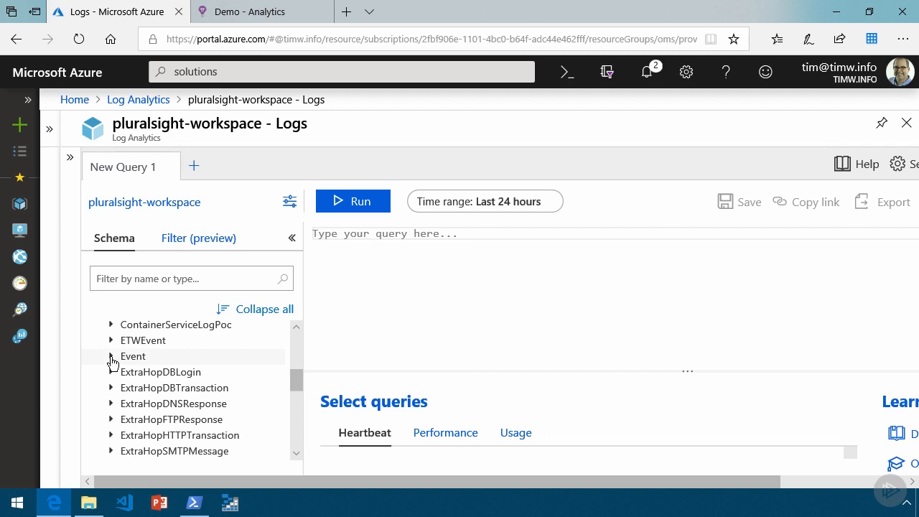
left_click(111, 357)
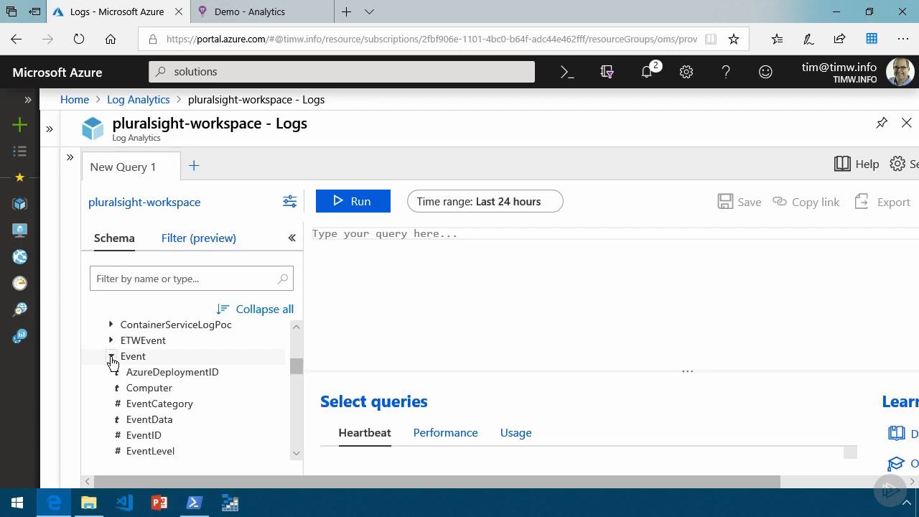
left_click(112, 357)
Examine the fields of the Perf table under LogManagement in the schema.
left_click_drag(302, 386, 300, 415)
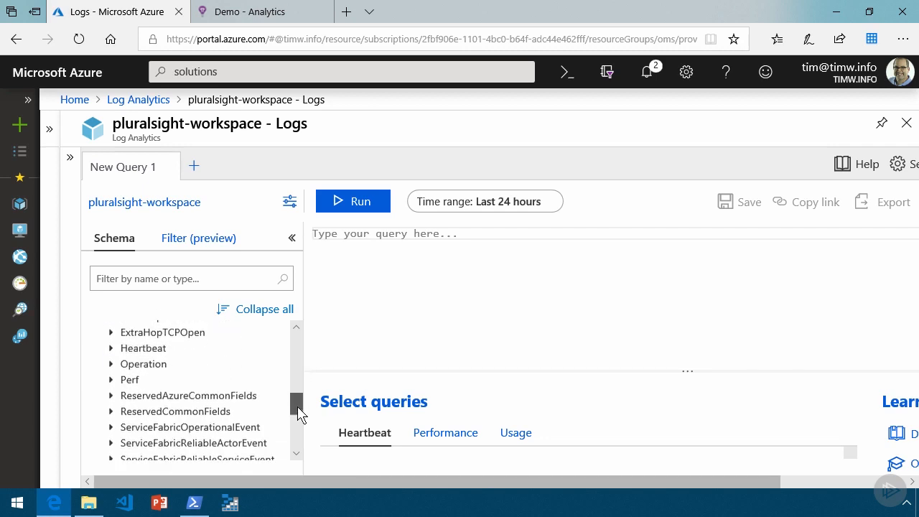
left_click(111, 367)
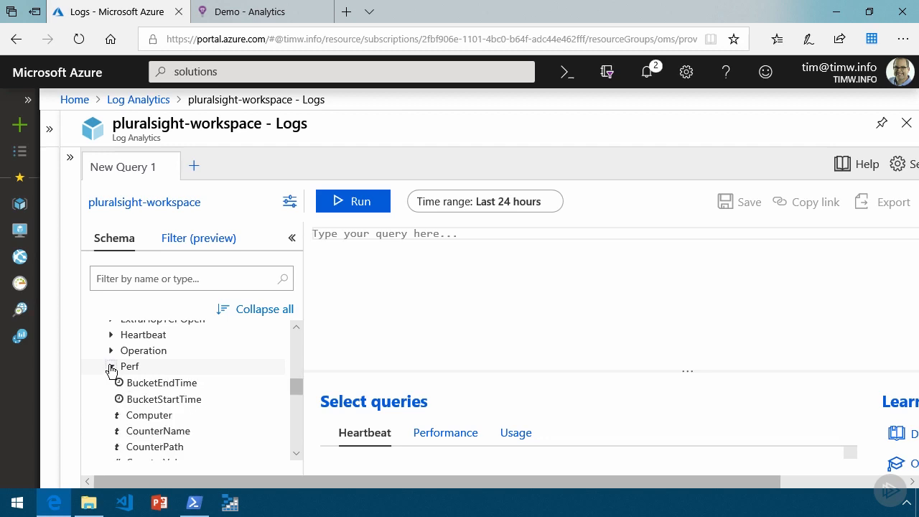
left_click(111, 367)
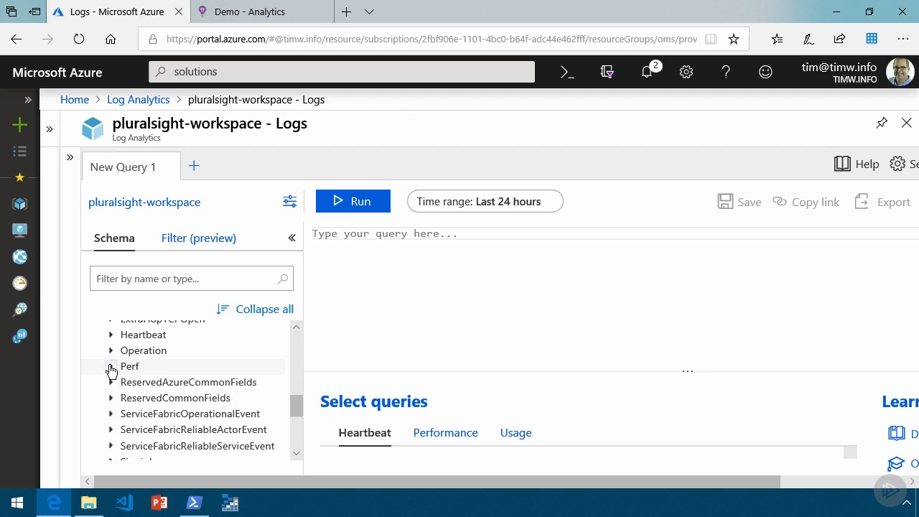
left_click(111, 367)
left_click_drag(295, 390, 294, 399)
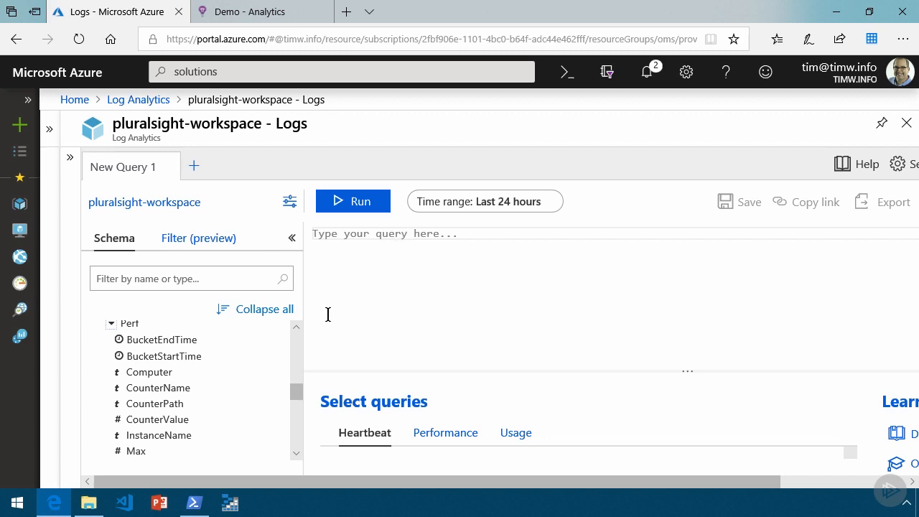
Hide the schema list to widen the query editor, and view the remaining query commands.
left_click(293, 239)
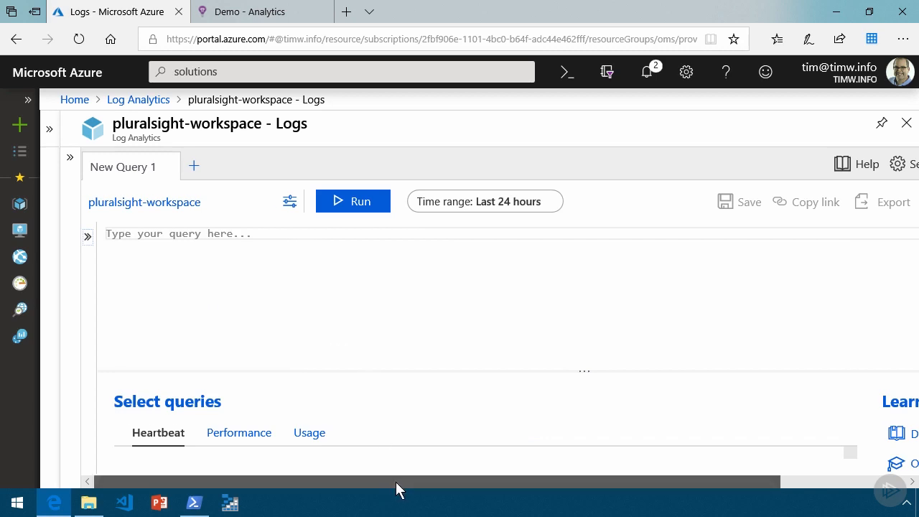
left_click_drag(398, 489, 605, 503)
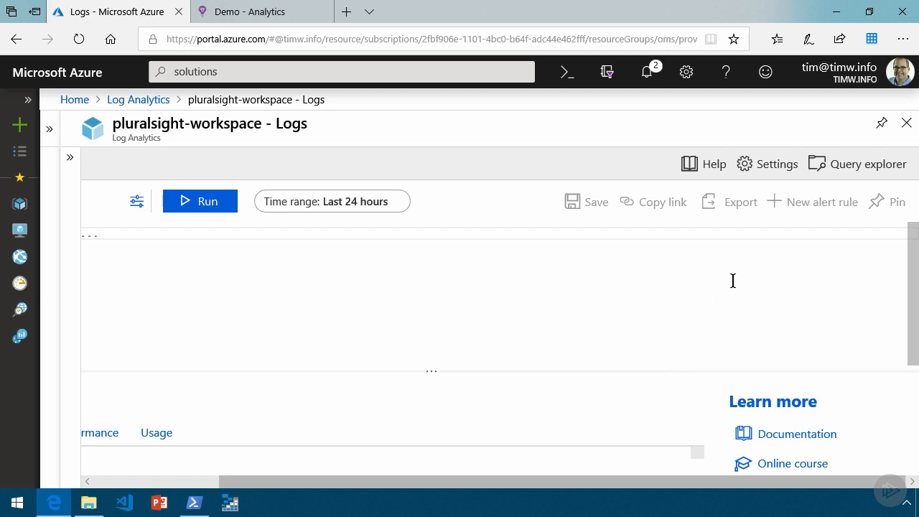
Open the query explorer and expand its Solution Queries and Saved Queries groups.
left_click(853, 164)
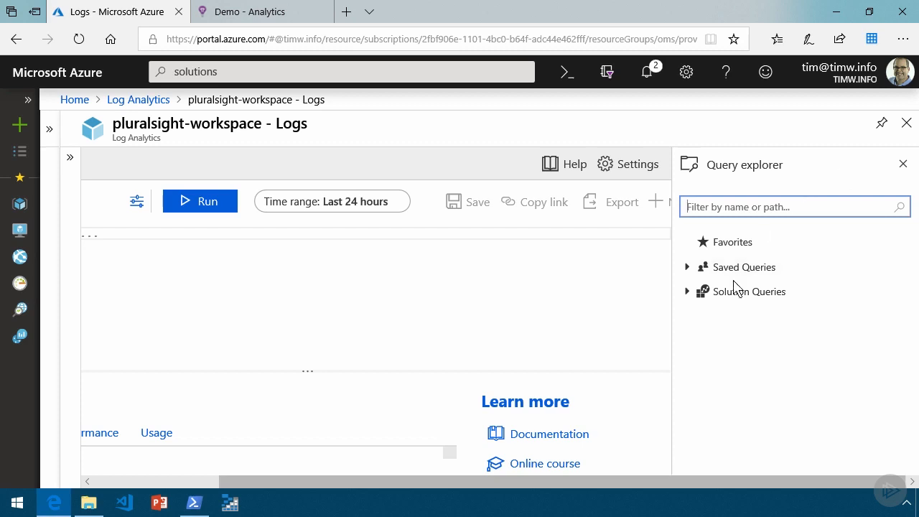
left_click(687, 293)
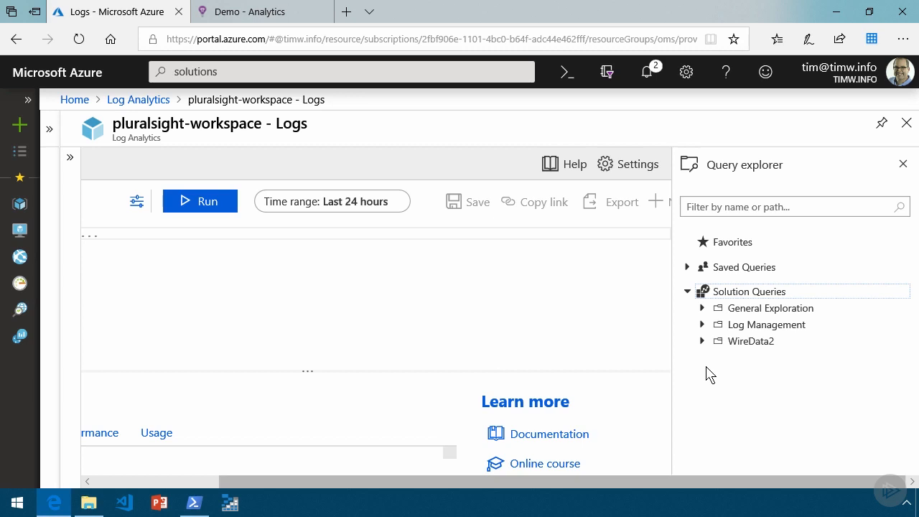
left_click(687, 267)
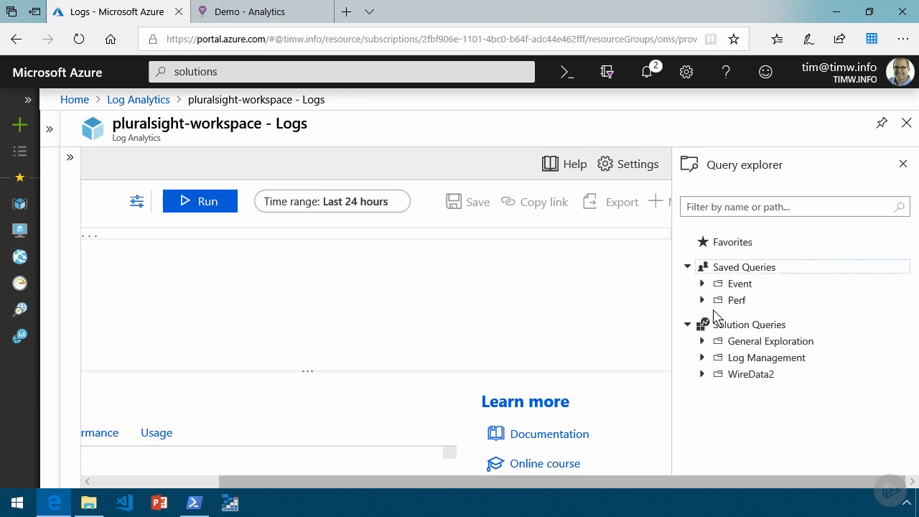
Load the CPU Aggregated query from the saved Perf folder into the editor and review its full text.
left_click(702, 301)
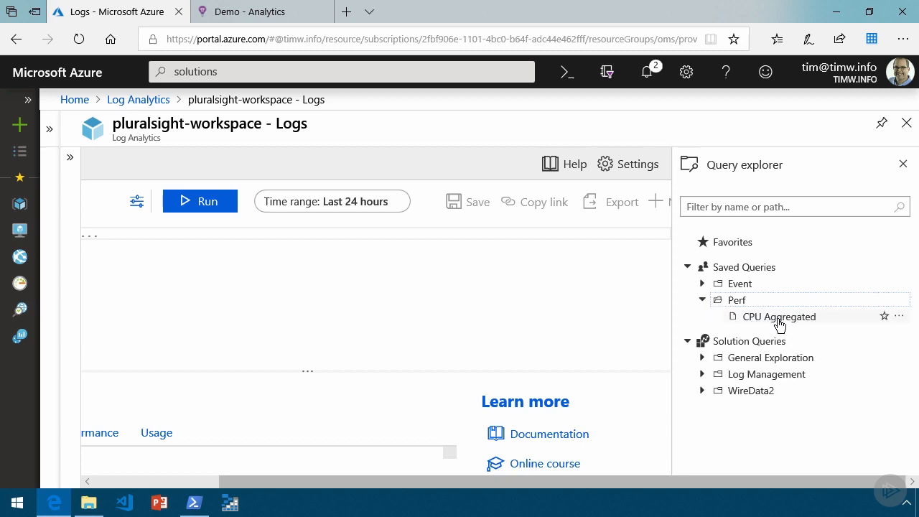
left_click(780, 322)
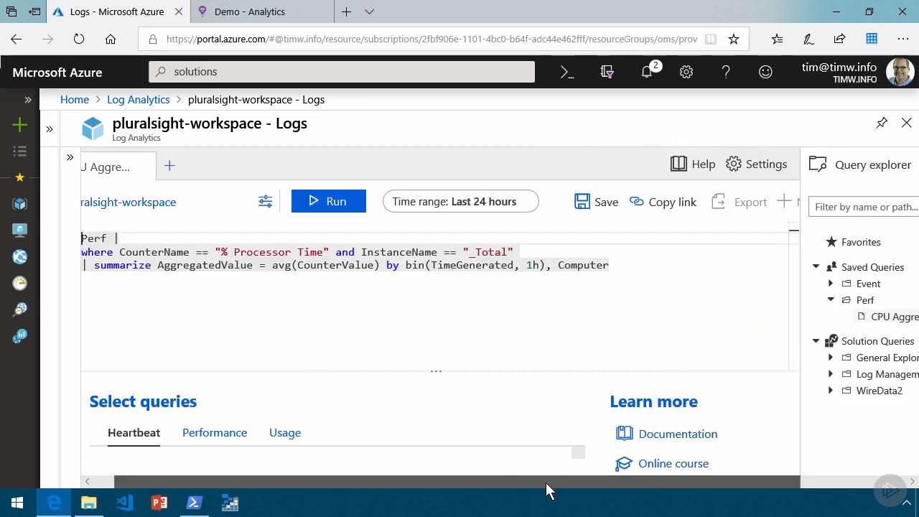
left_click_drag(546, 490, 523, 491)
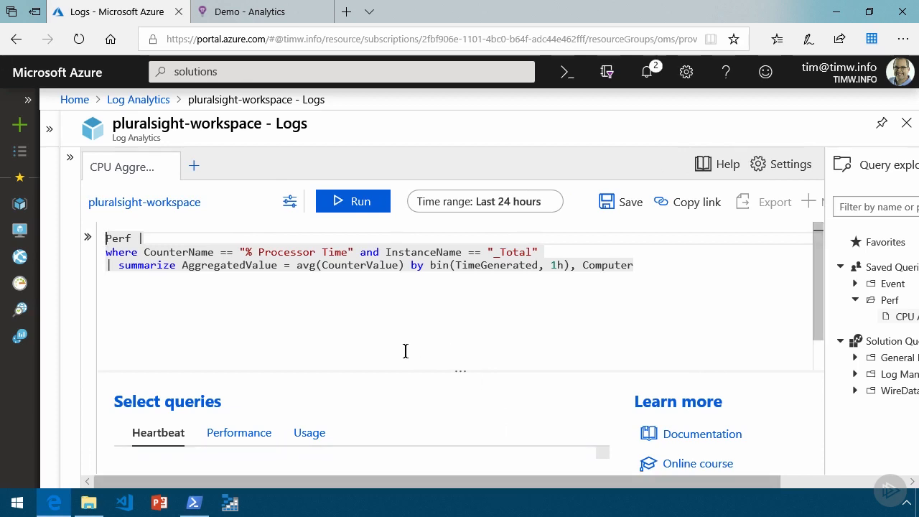
key("ctrl+plus")
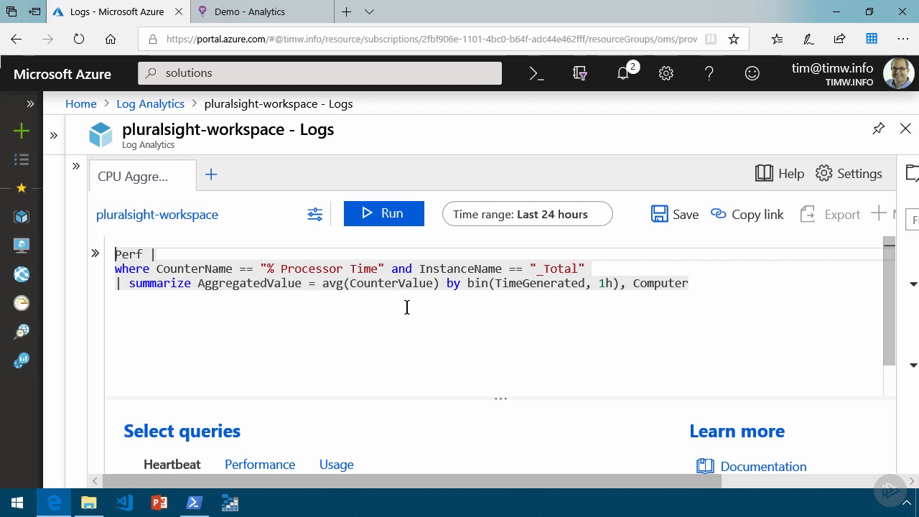
scroll(410, 313, "down", 1)
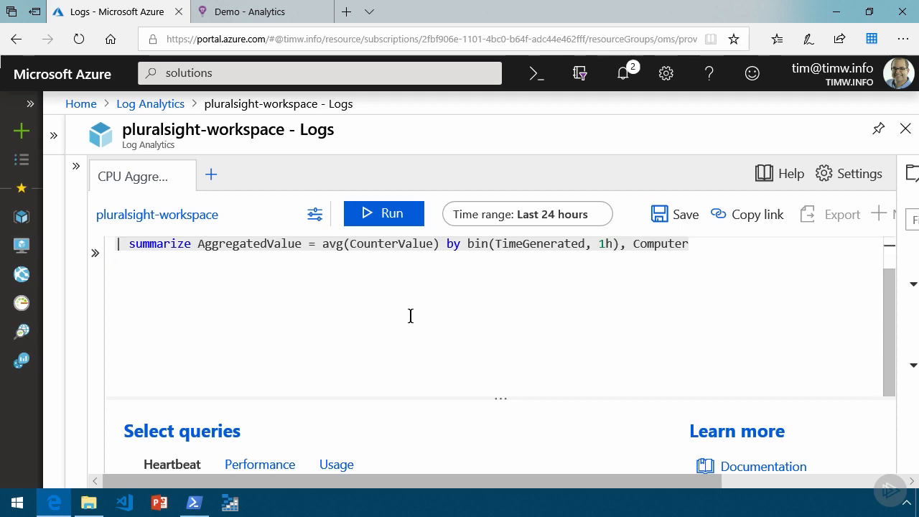
scroll(410, 316, "up", 1)
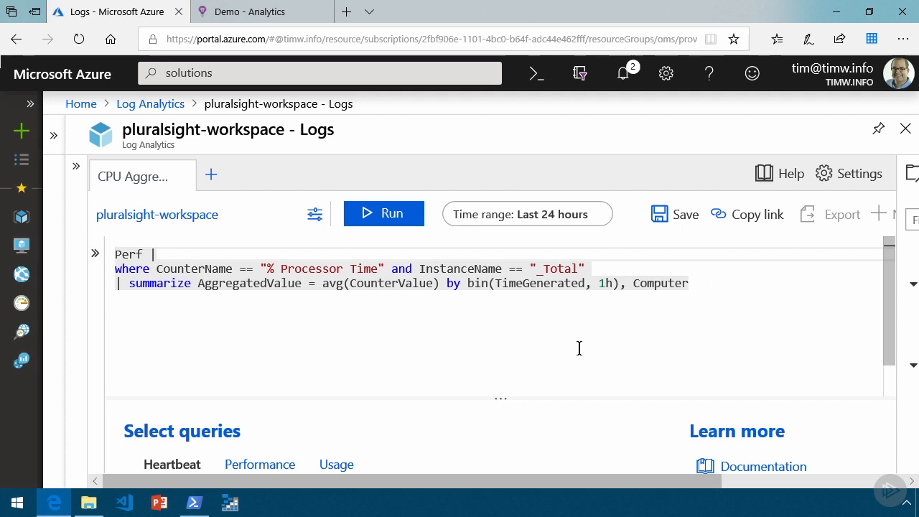
Reformat the query so that Perf stands alone and the pipe starts the where line.
double_click(120, 254)
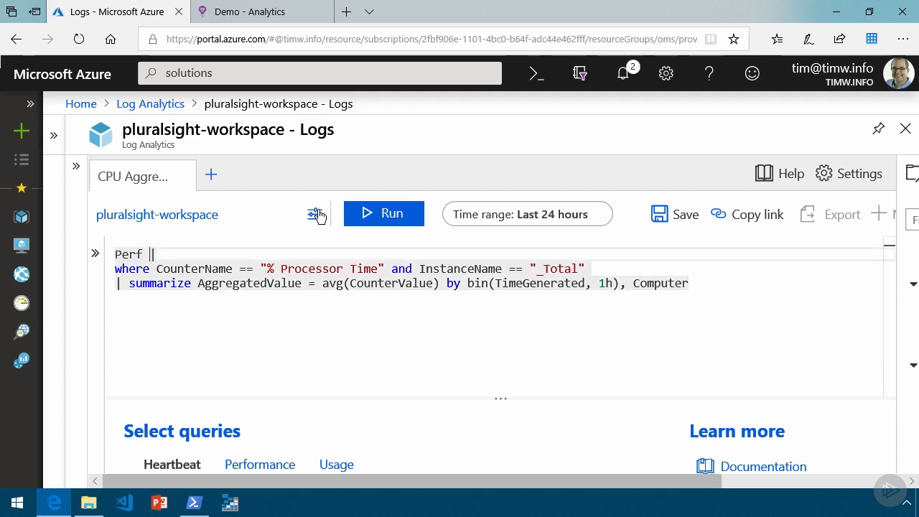
key("BackSpace")
key("Return")
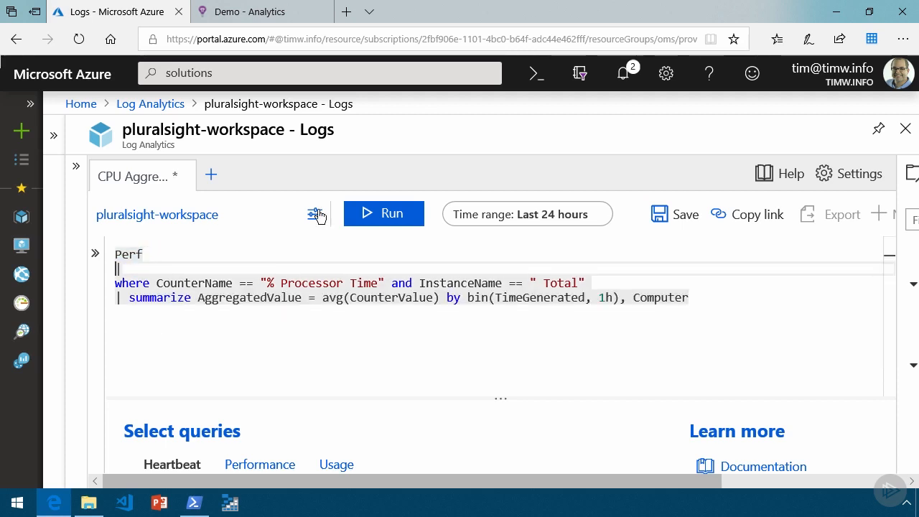
key("Delete")
type("|")
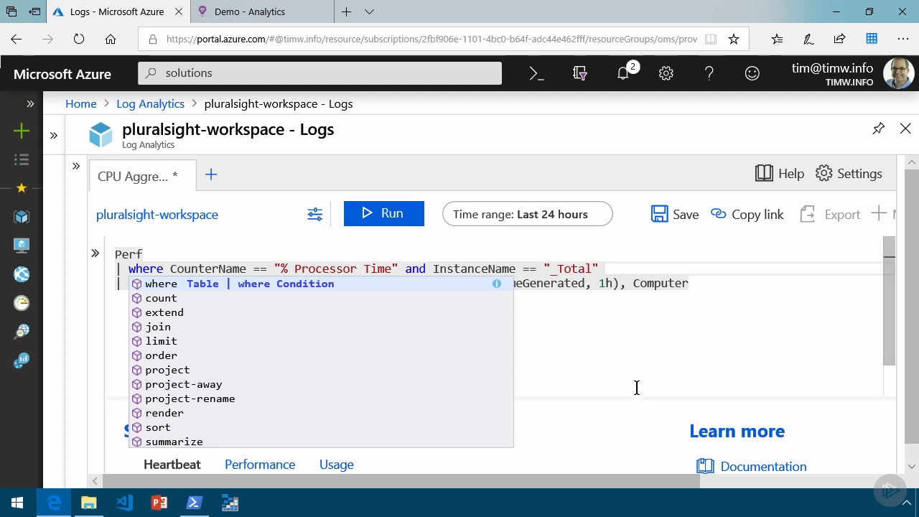
key("Escape")
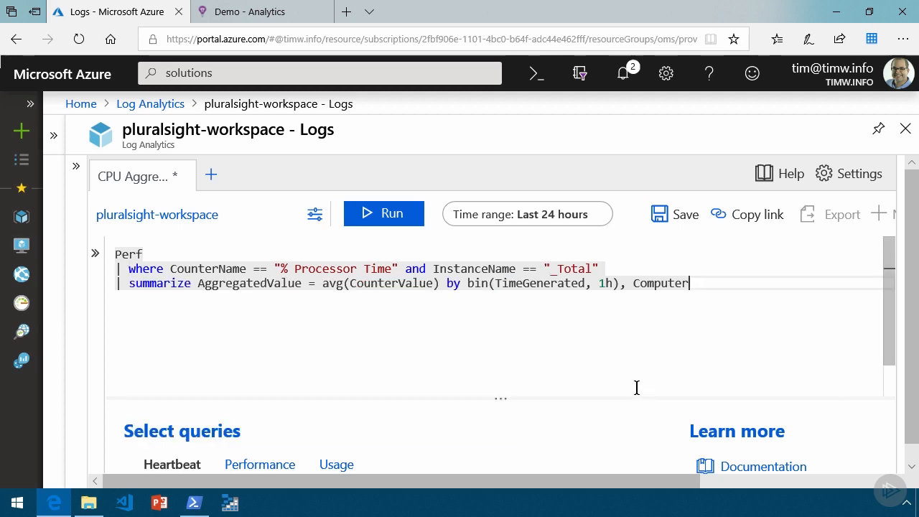
Check the Perf table in the schema and the subscription and workspace selection, closing both without changes.
left_click(94, 253)
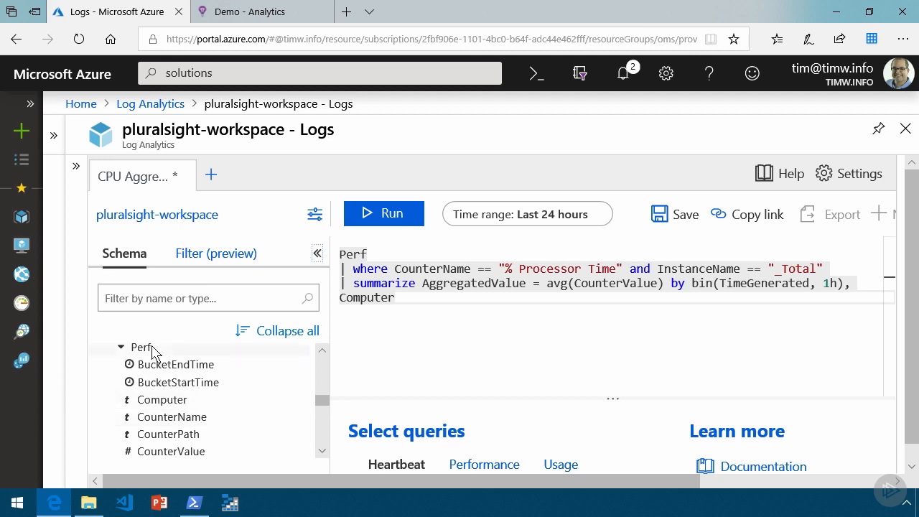
left_click(317, 256)
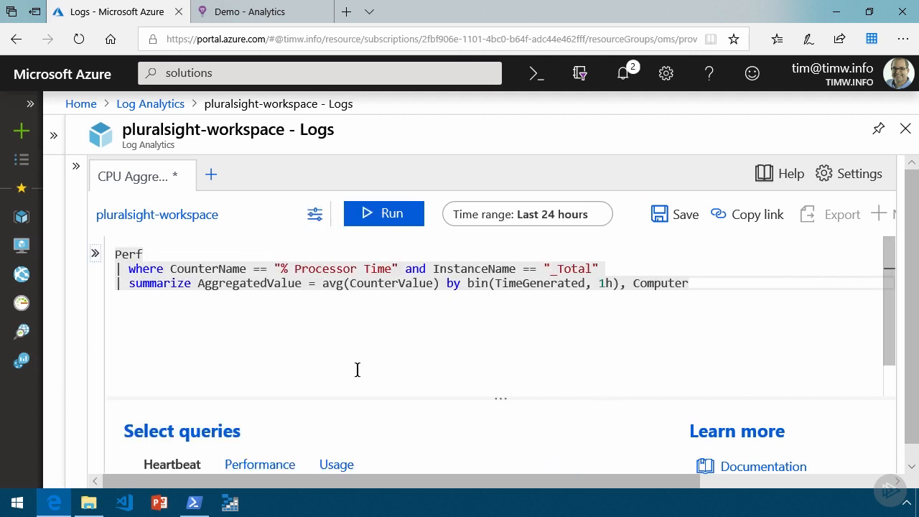
left_click(314, 215)
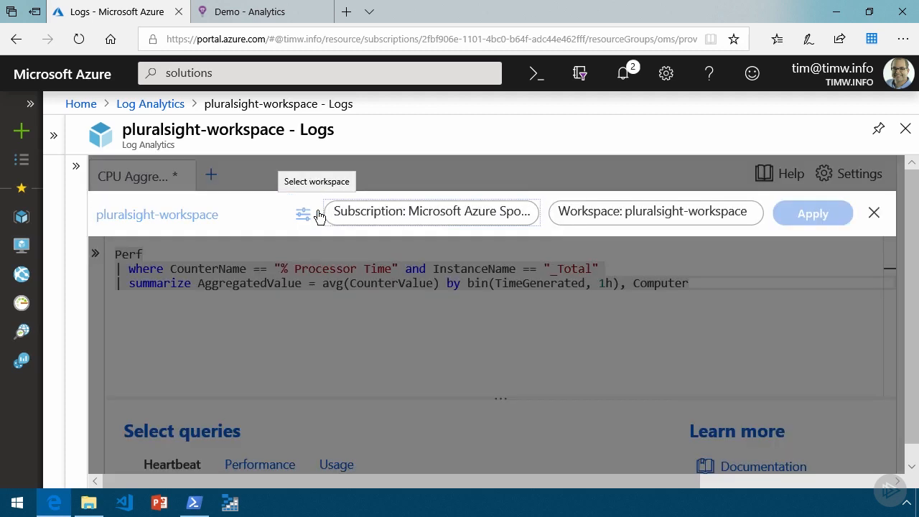
left_click(874, 213)
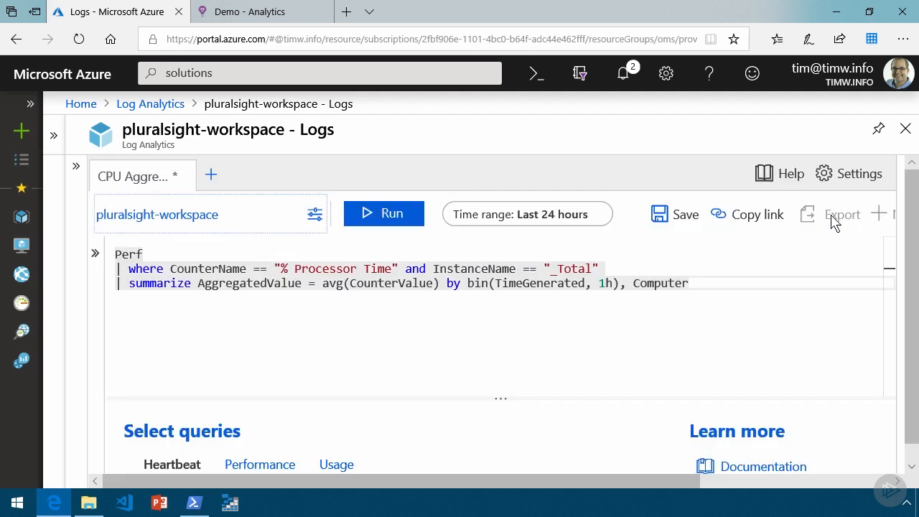
Set the query's time range to Last 3 days, run it and view the result table.
left_click(487, 218)
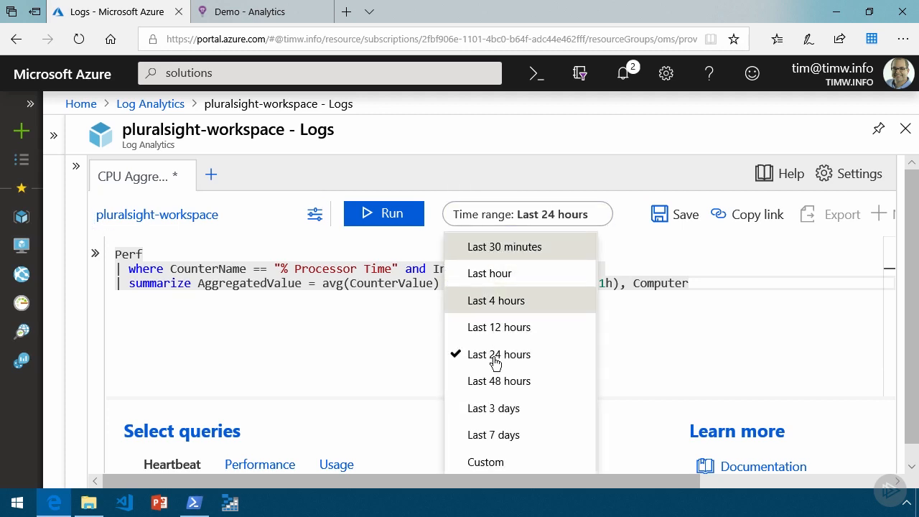
left_click(495, 464)
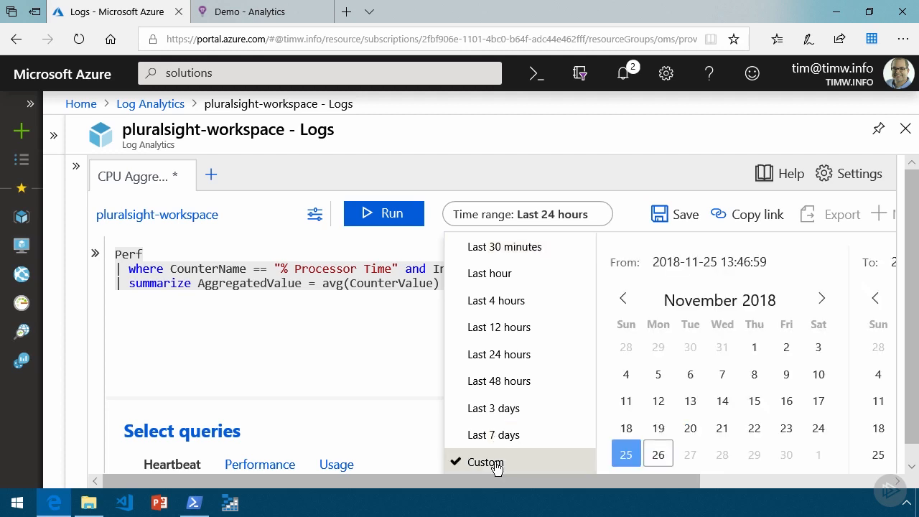
left_click(506, 407)
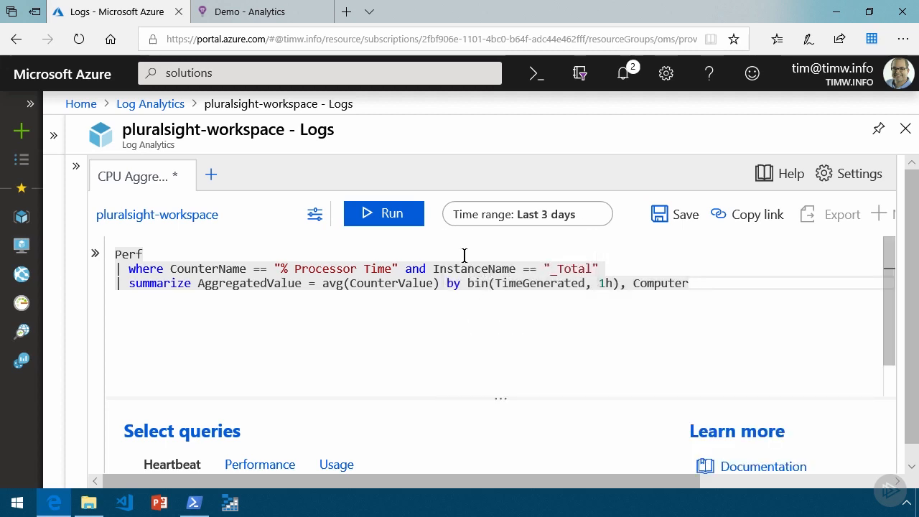
left_click(379, 217)
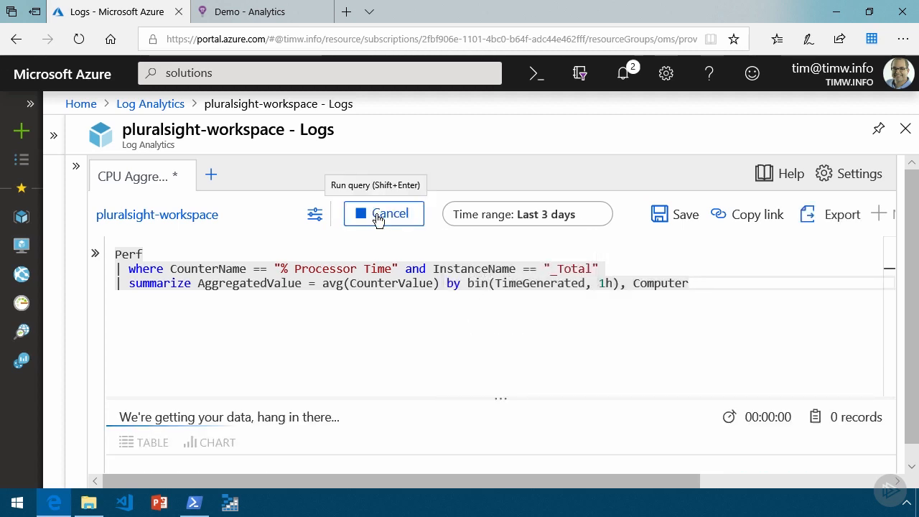
scroll(434, 304, "down", 2)
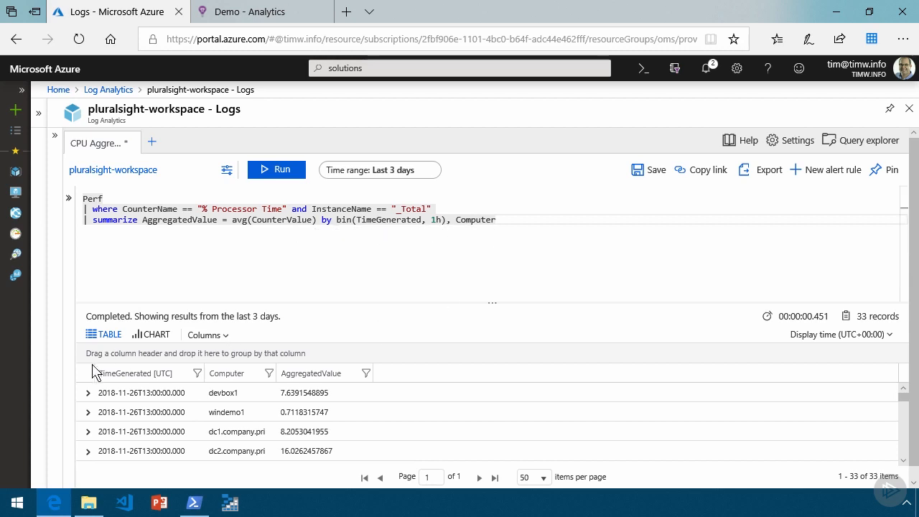
scroll(202, 344, "down", 1)
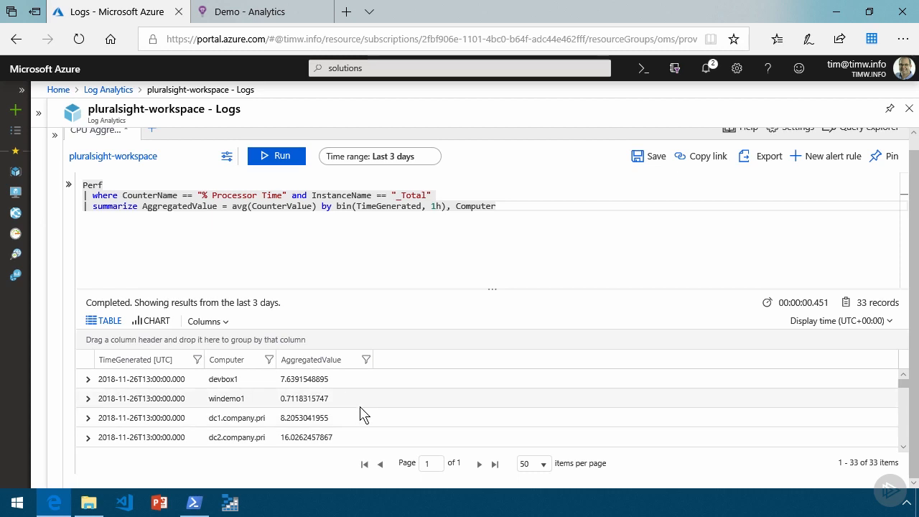
Add a final query line "| order by AggregatedValue desc" below the summarize line.
left_click(514, 205)
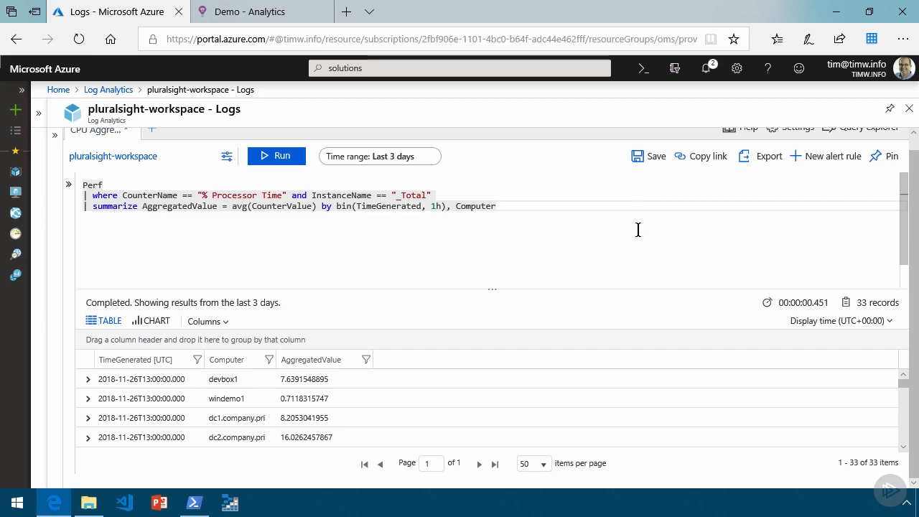
key("ctrl+plus")
key("Return")
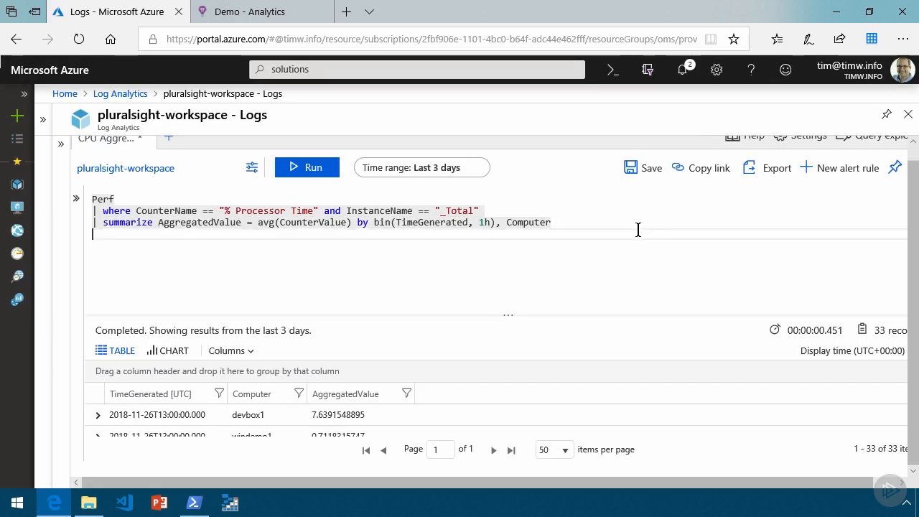
type("| ")
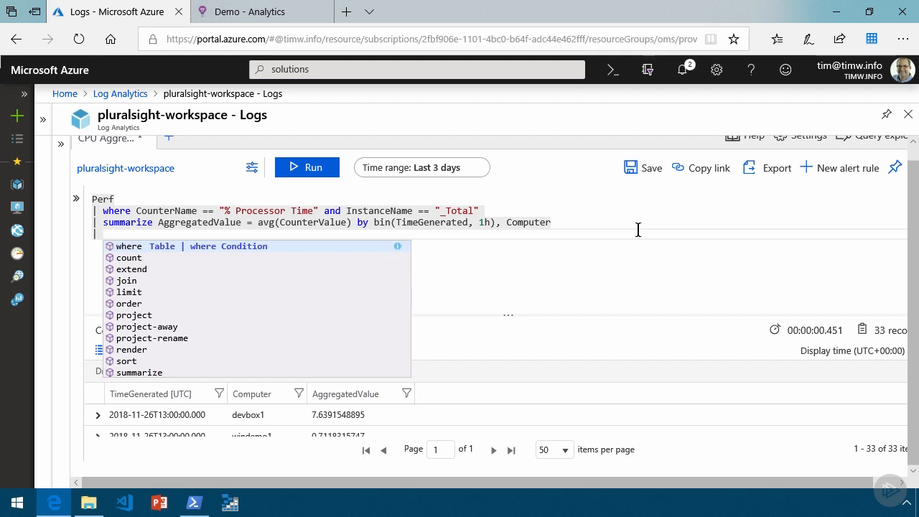
type("or")
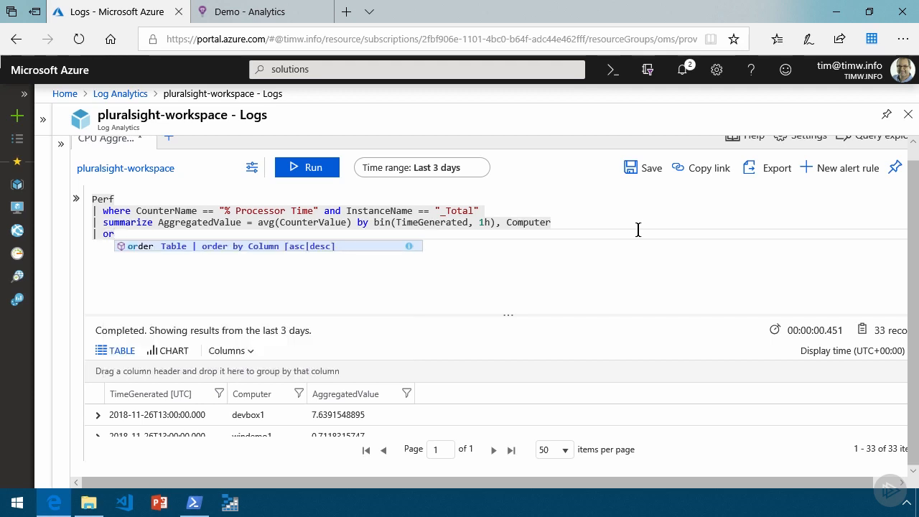
type("der by")
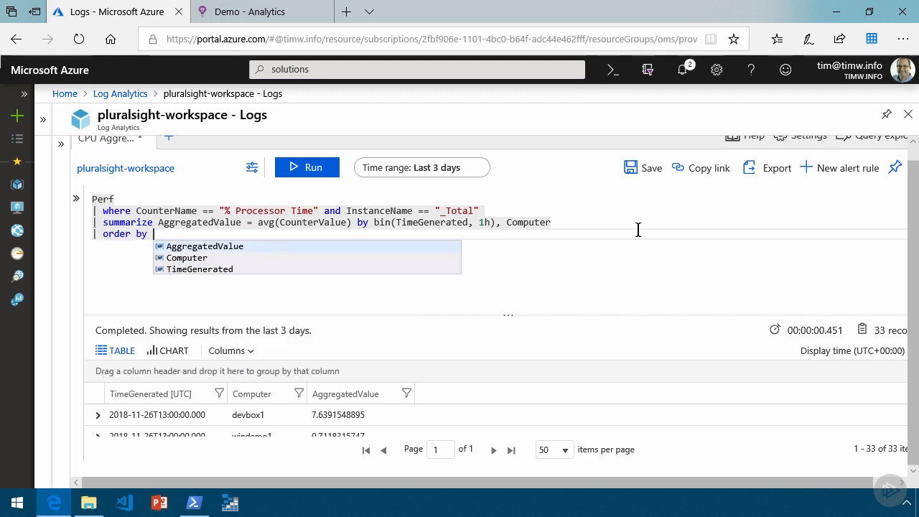
key("Tab")
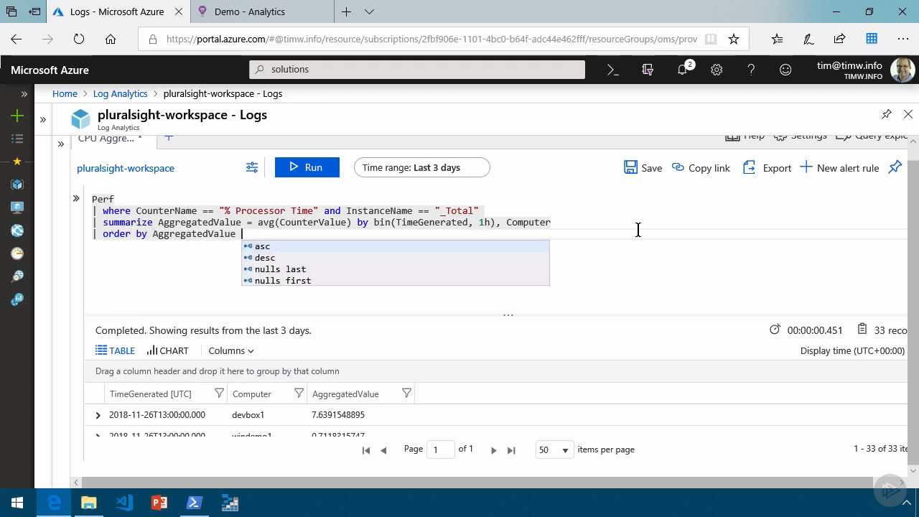
key("Down")
key("Tab")
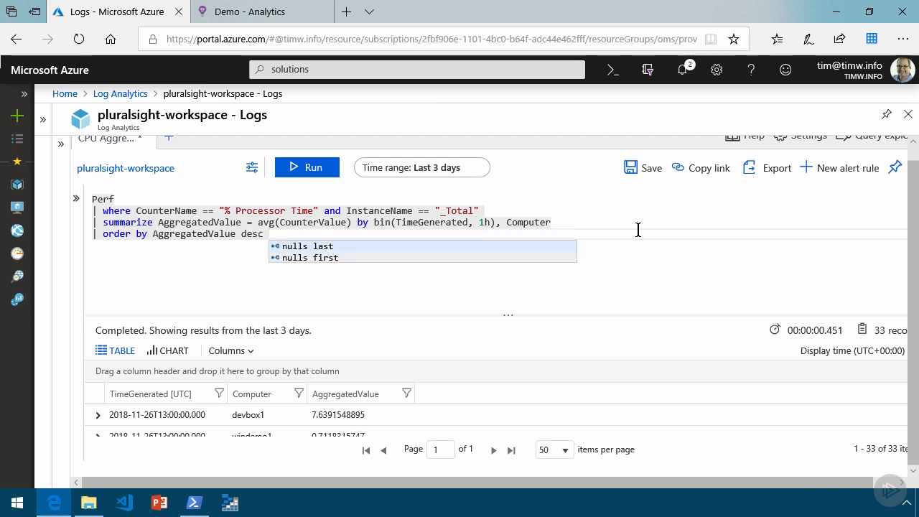
key("Escape")
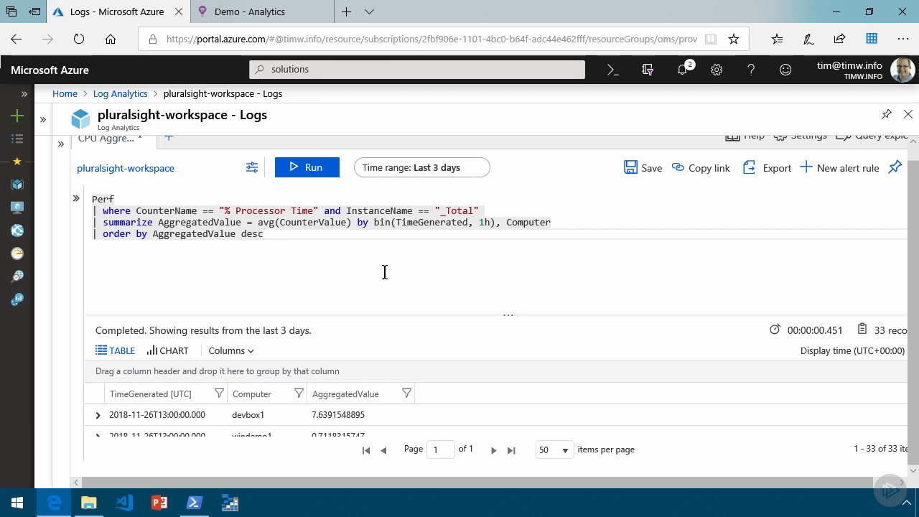
Run the sorted query and adjust the split between editor and results to review the returned rows.
left_click(313, 168)
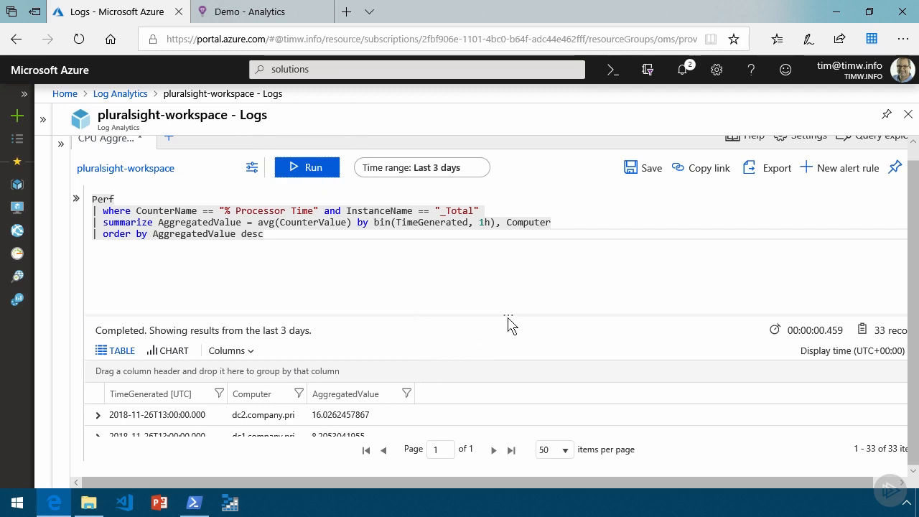
left_click_drag(510, 314, 502, 245)
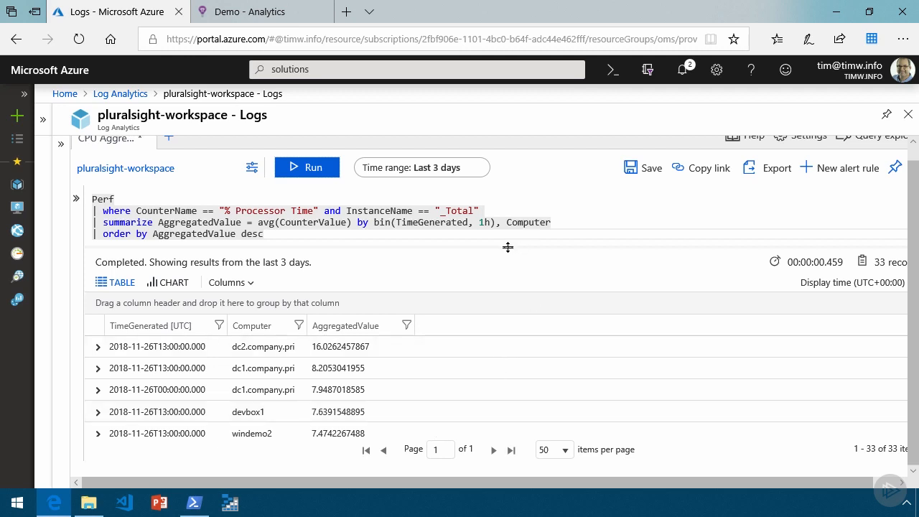
left_click_drag(508, 247, 509, 293)
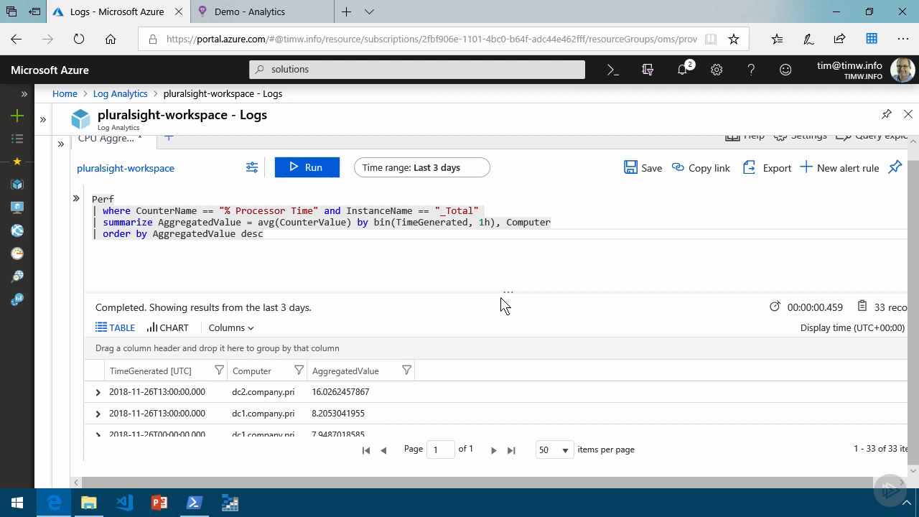
scroll(503, 306, "up", 1)
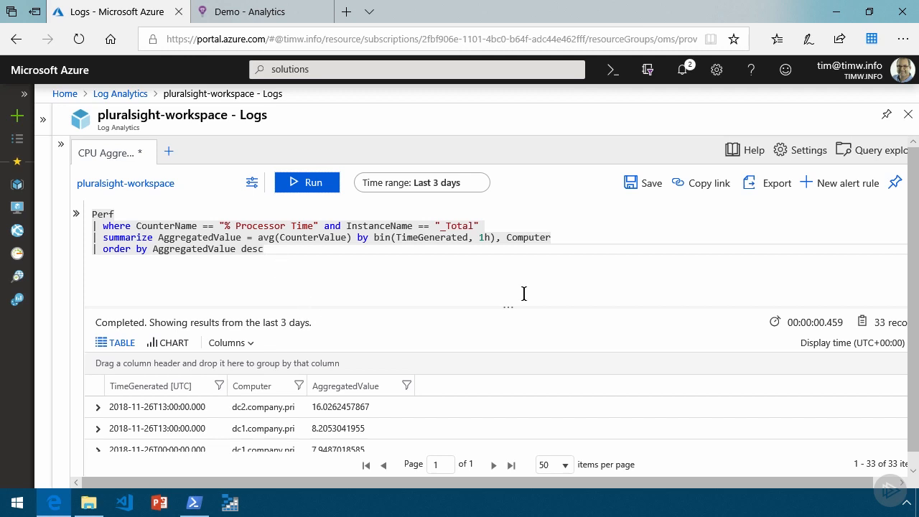
Save the query under the name "CPU Aggregated 2" as a Query in the Perf category.
left_click(650, 185)
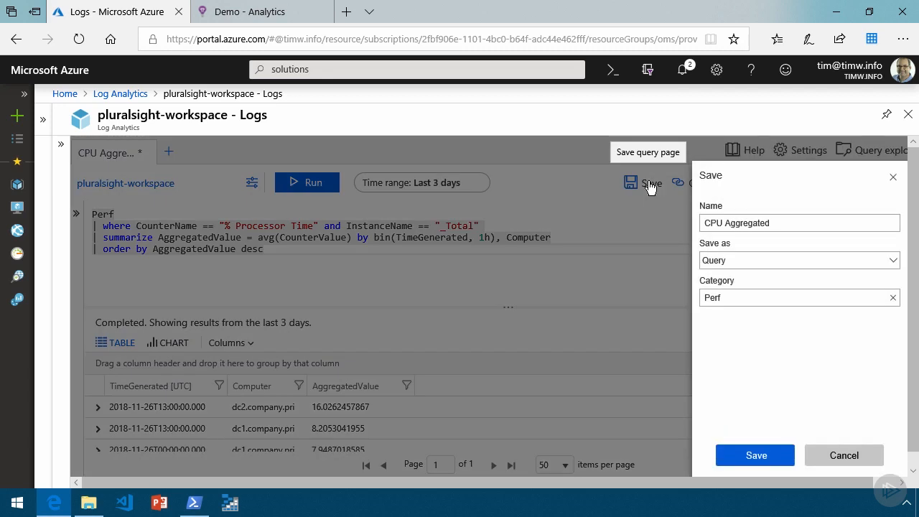
left_click(808, 223)
type("2")
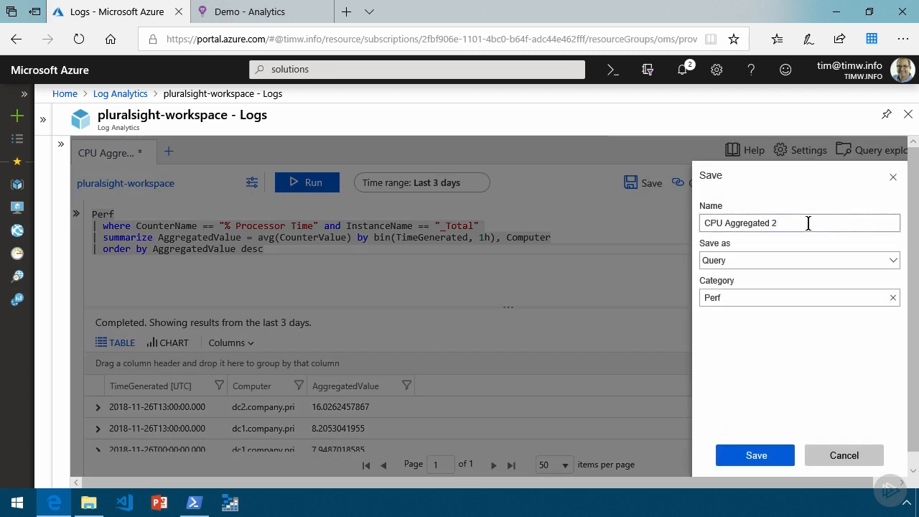
left_click(890, 263)
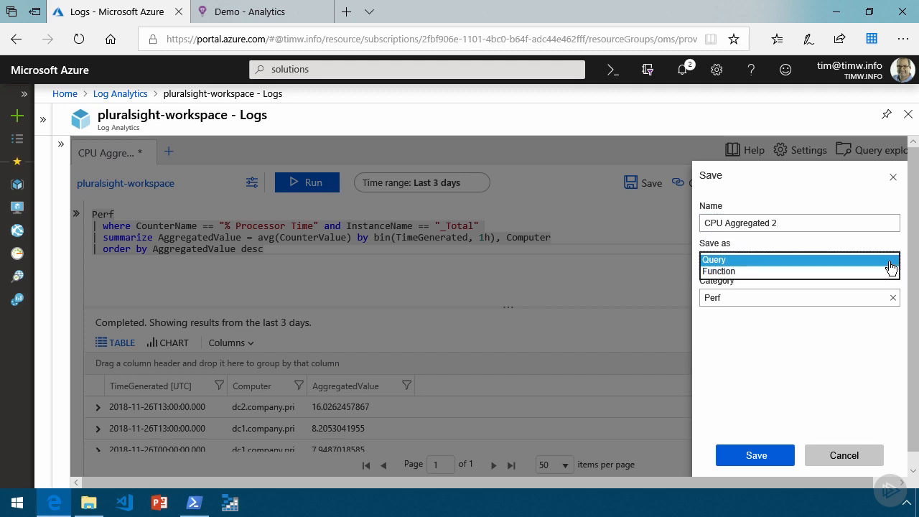
left_click(890, 261)
left_click(768, 297)
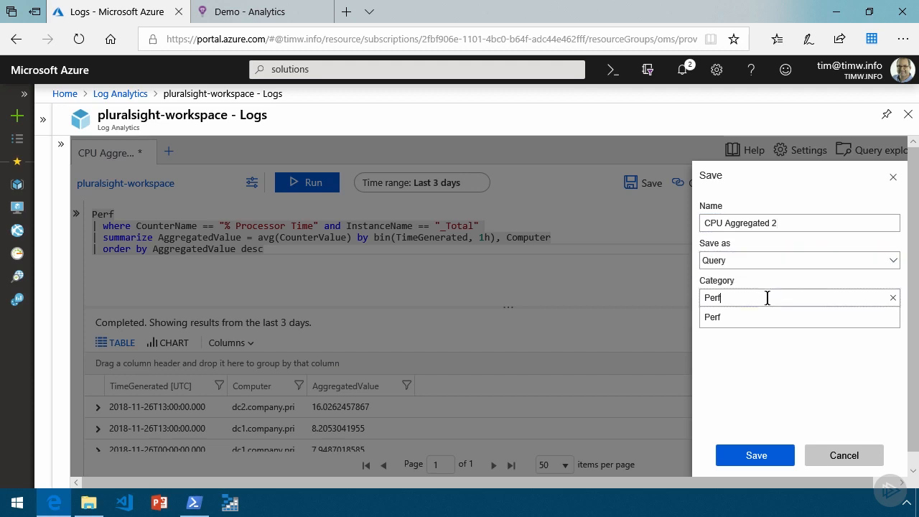
left_click(759, 381)
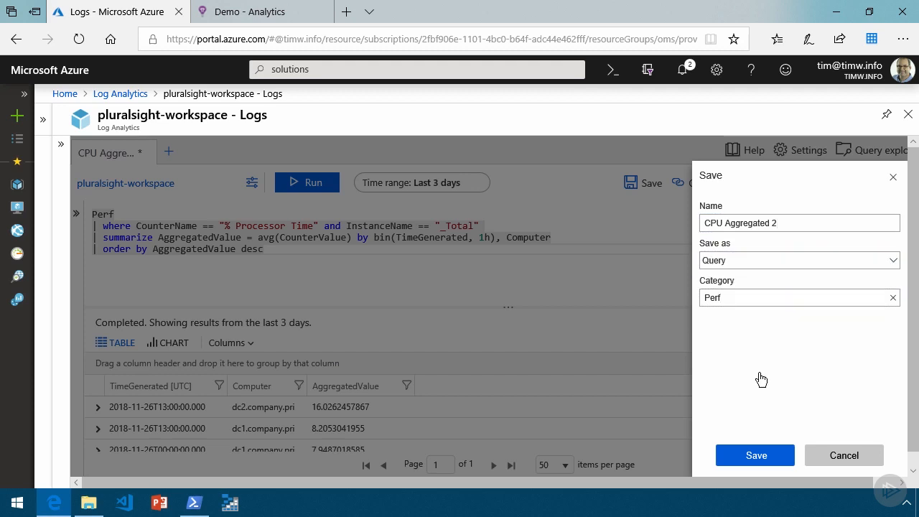
left_click(757, 456)
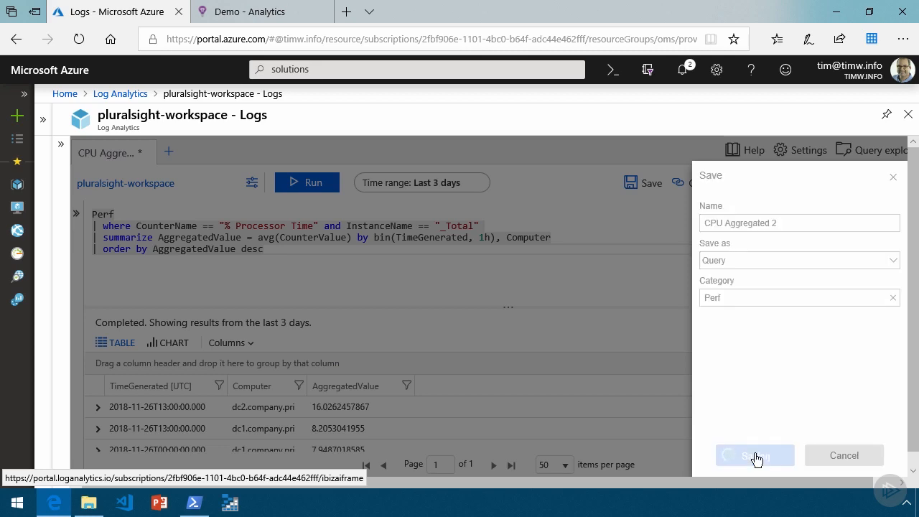
left_click(893, 180)
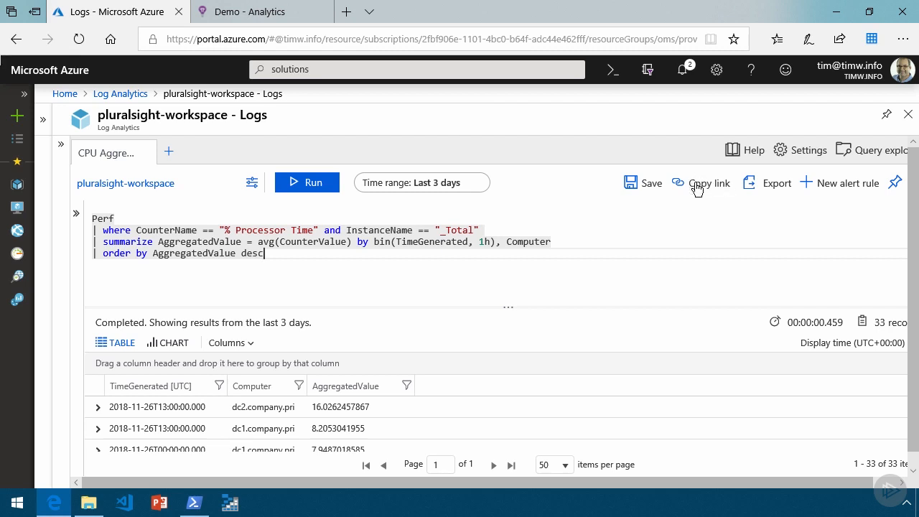
Export the displayed columns of the results to CSV and open query_data.csv in Excel.
left_click(777, 185)
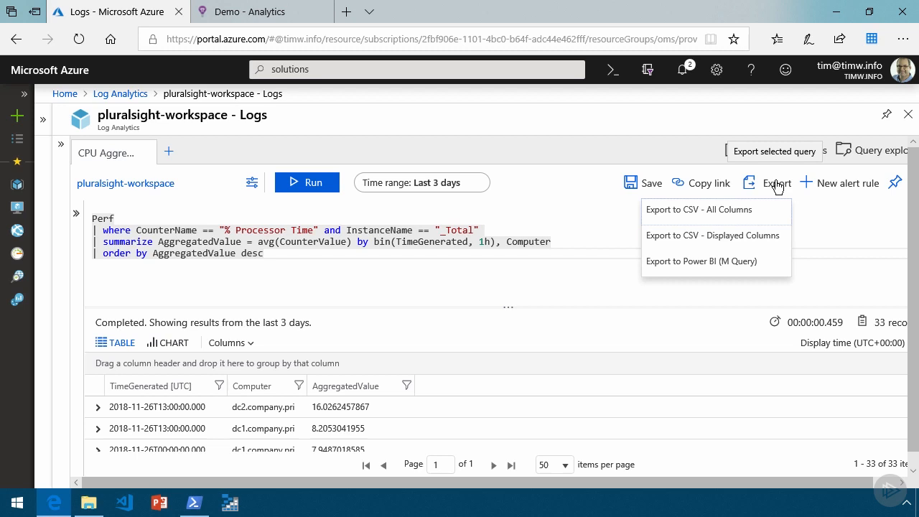
left_click(731, 239)
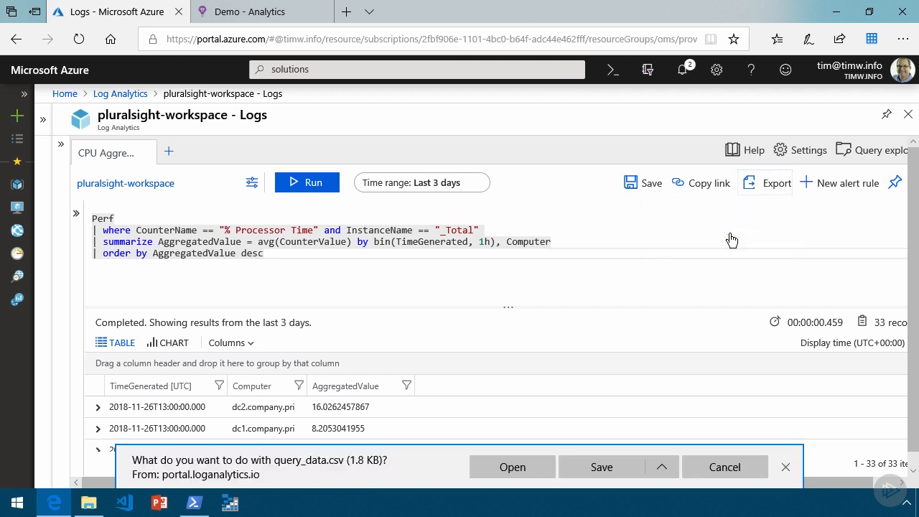
left_click(507, 469)
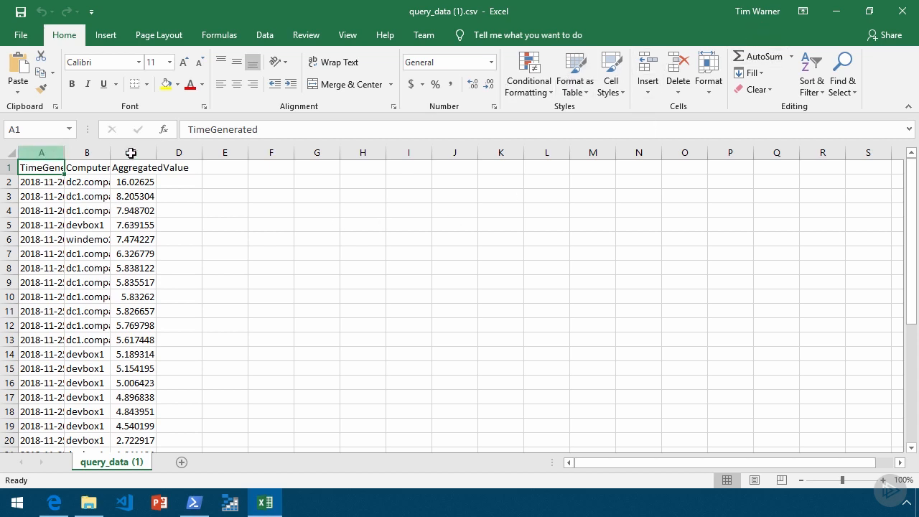
Auto-fit the widths of columns A to E in the exported sheet and return to the Azure portal logs.
left_click_drag(41, 153, 230, 151)
double_click(248, 151)
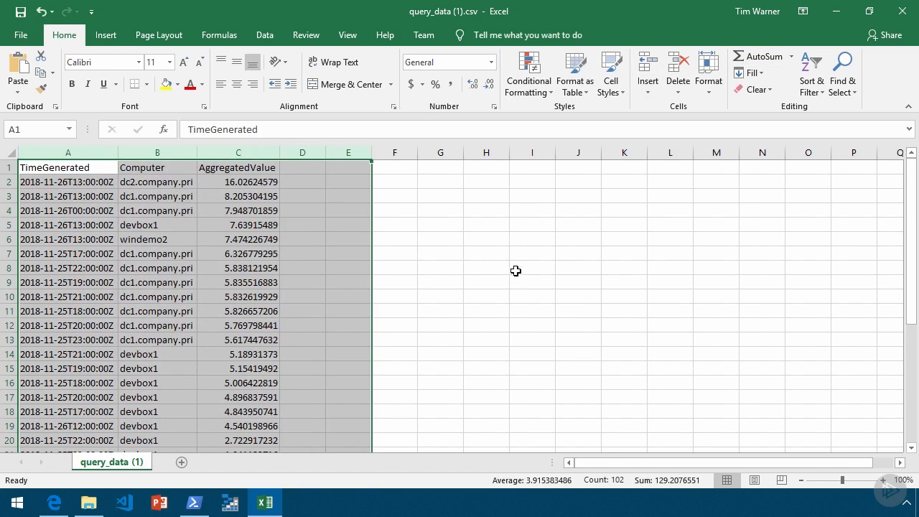
left_click(515, 270)
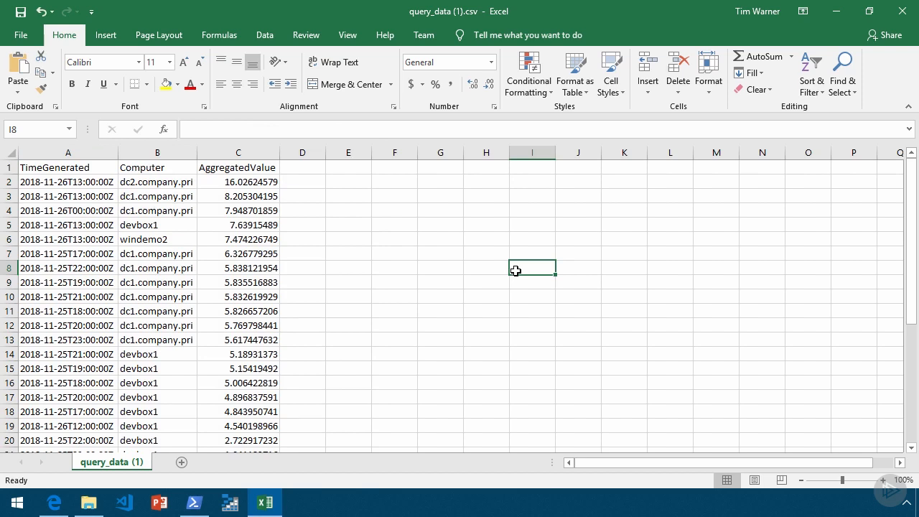
left_click(835, 15)
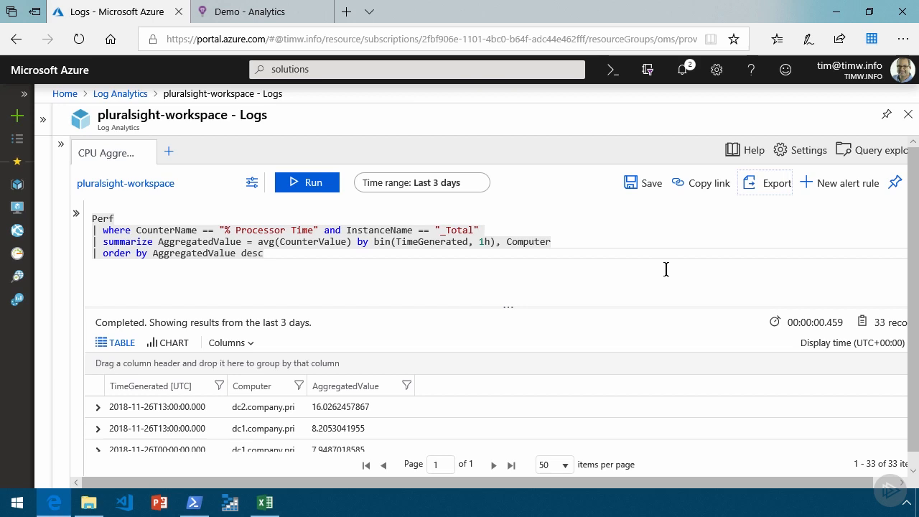
Check the Power BI (M Query) option among the export formats and return to the query without exporting.
left_click(778, 184)
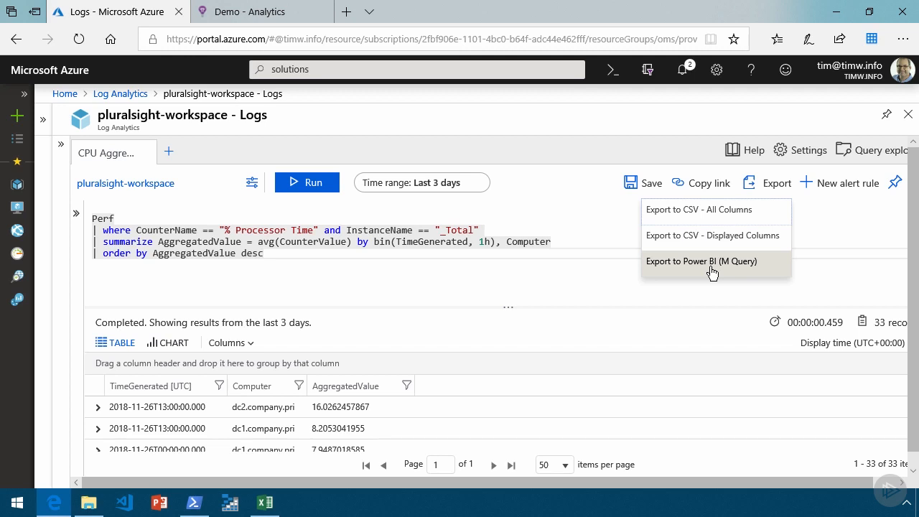
left_click(850, 232)
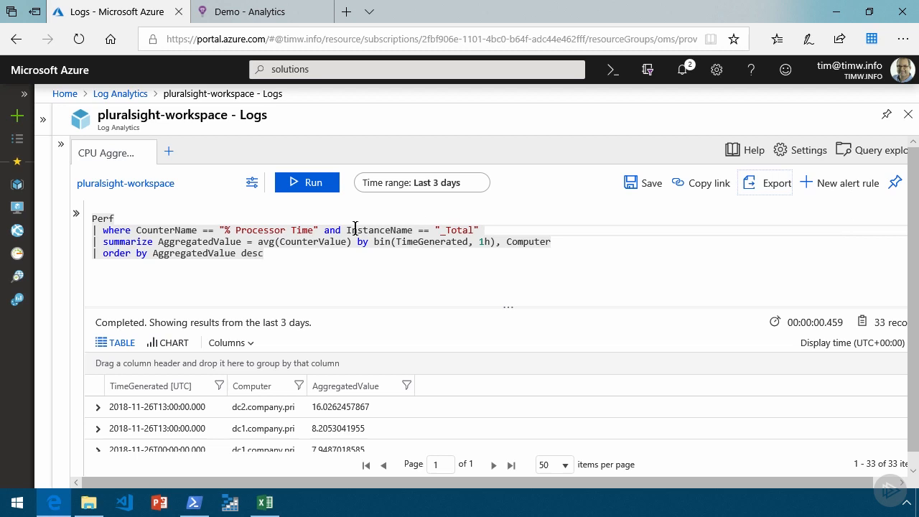
left_click(294, 257)
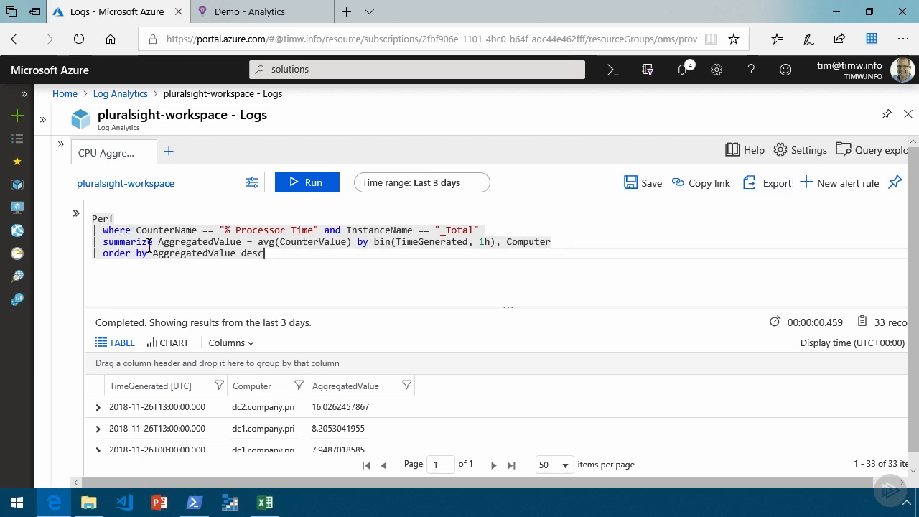
Open a new alert rule from the query, review its condition, details and action group sections, and return to the workspace logs.
left_click(827, 185)
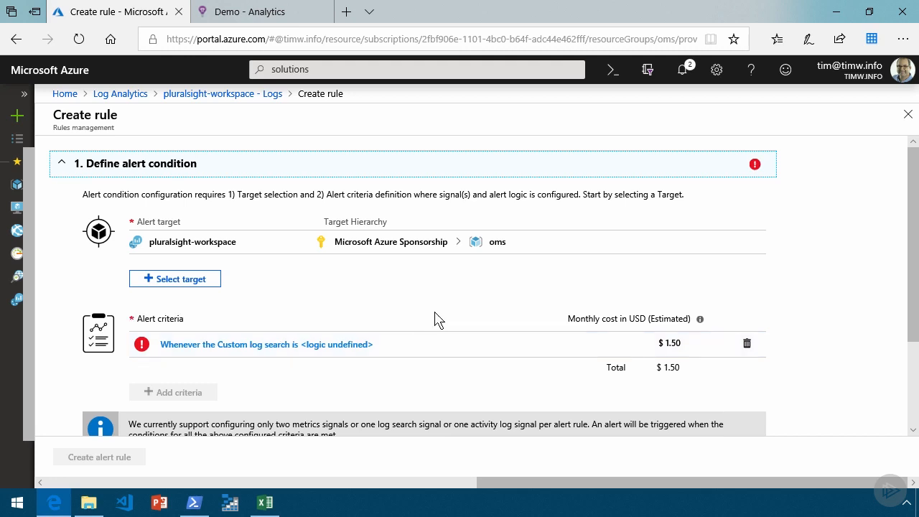
scroll(435, 318, "down", 3)
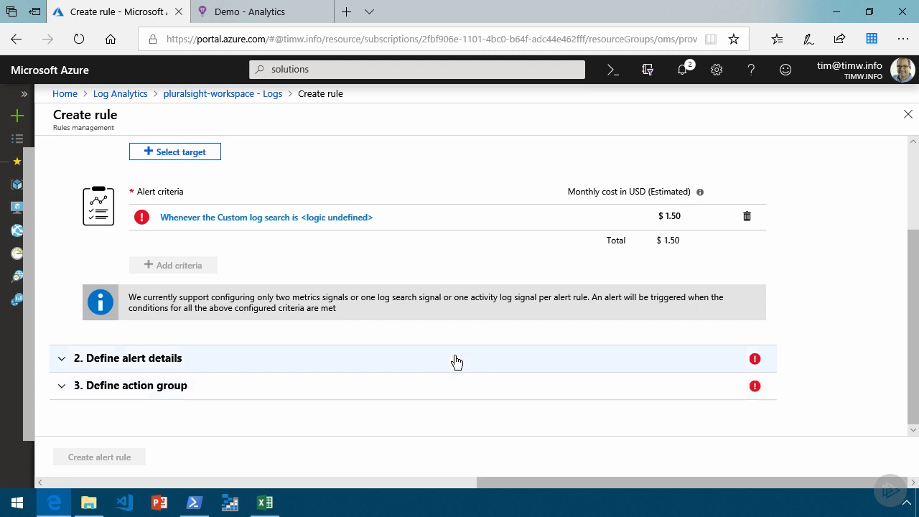
scroll(455, 363, "up", 2)
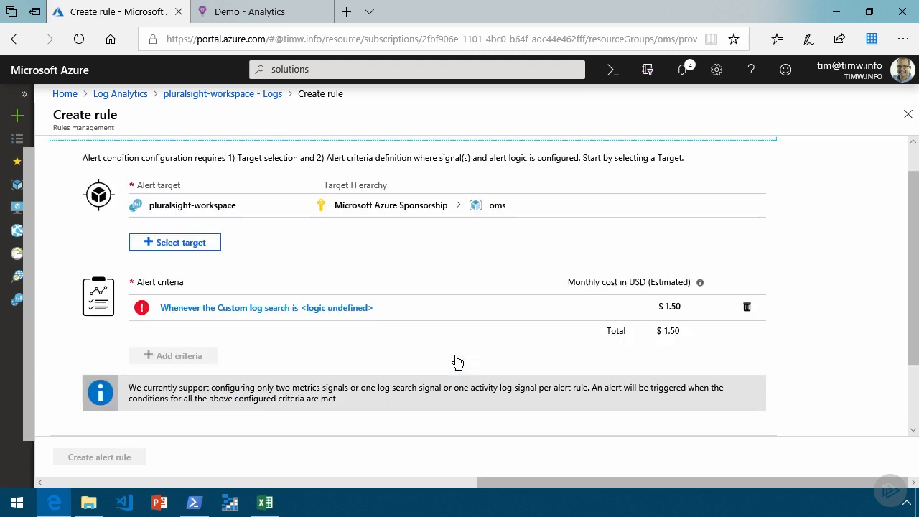
left_click(218, 97)
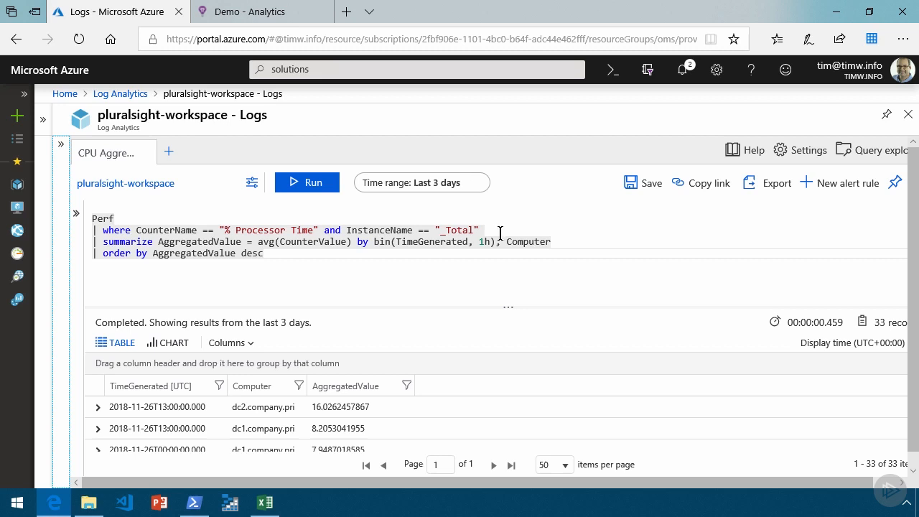
Insert the line "| where Computer == "dc1.company.pri"" between the existing where line and the summarize line.
left_click(593, 224)
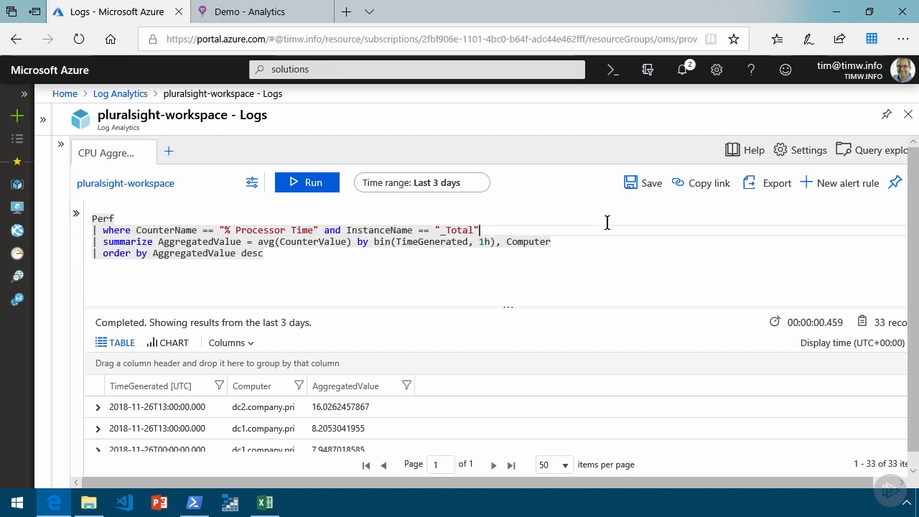
key("Return")
type("| where comp")
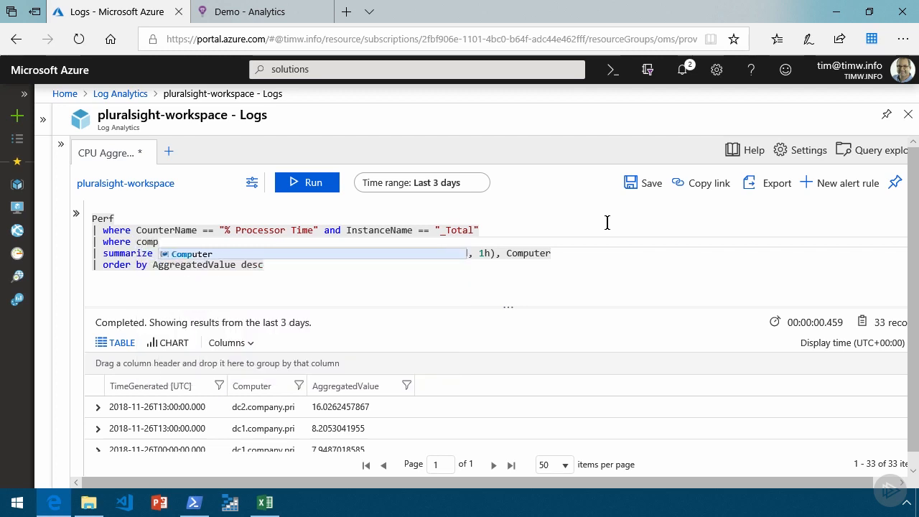
key("Tab")
type("== \"")
type("dc1.c")
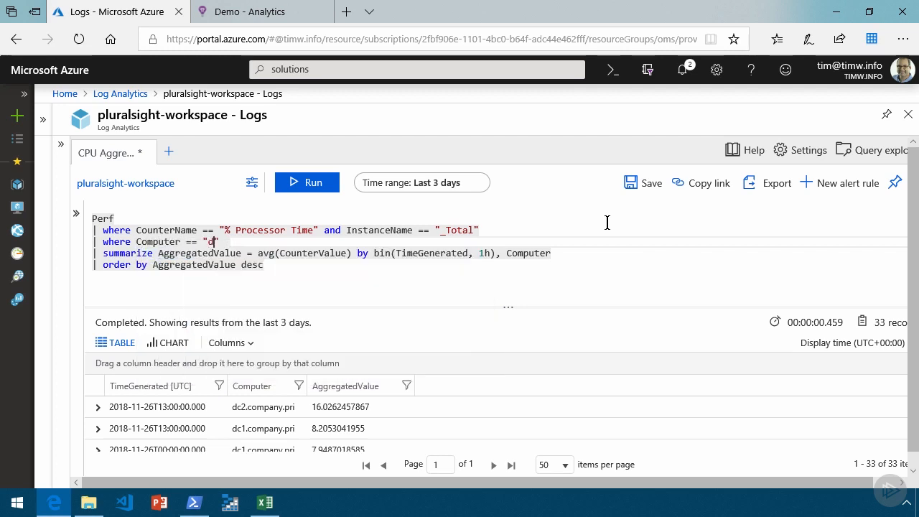
type("ompany.pri")
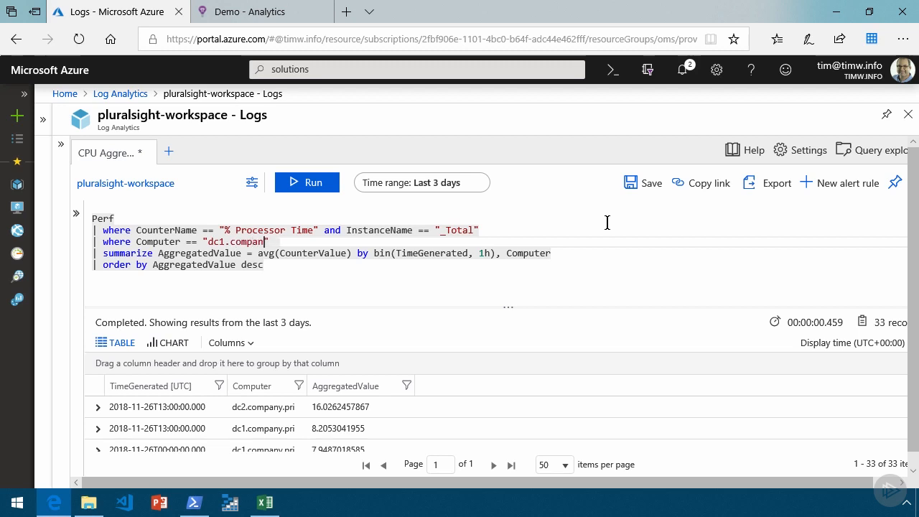
Run the computer-filtered query and enlarge the results area to show more rows.
left_click(300, 190)
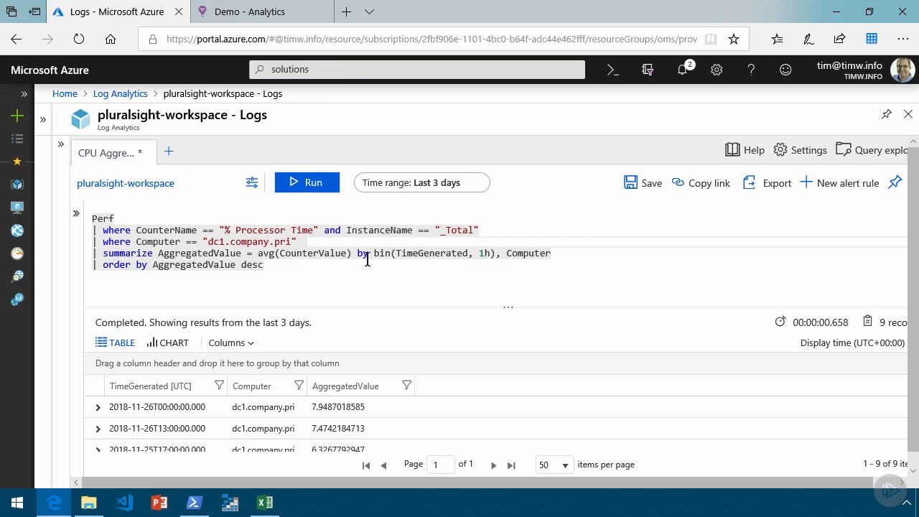
scroll(367, 260, "down", 2)
scroll(367, 259, "up", 1)
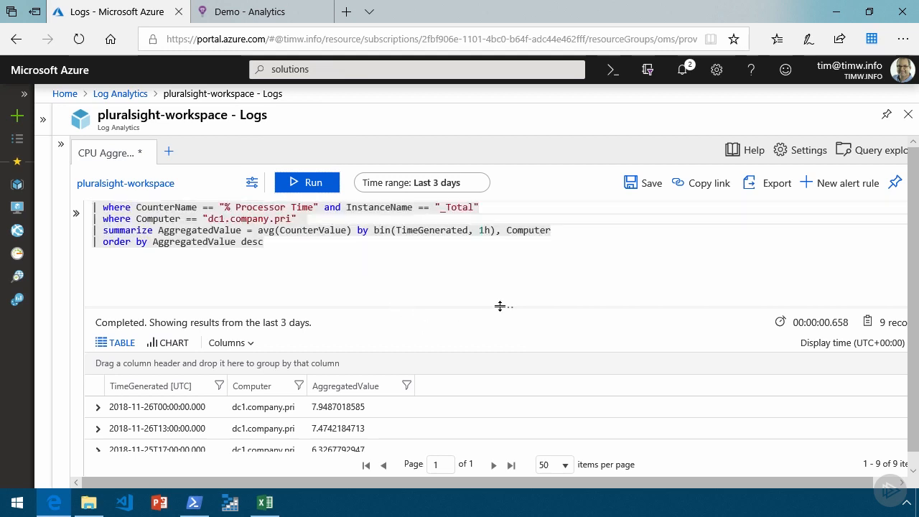
left_click_drag(500, 306, 500, 258)
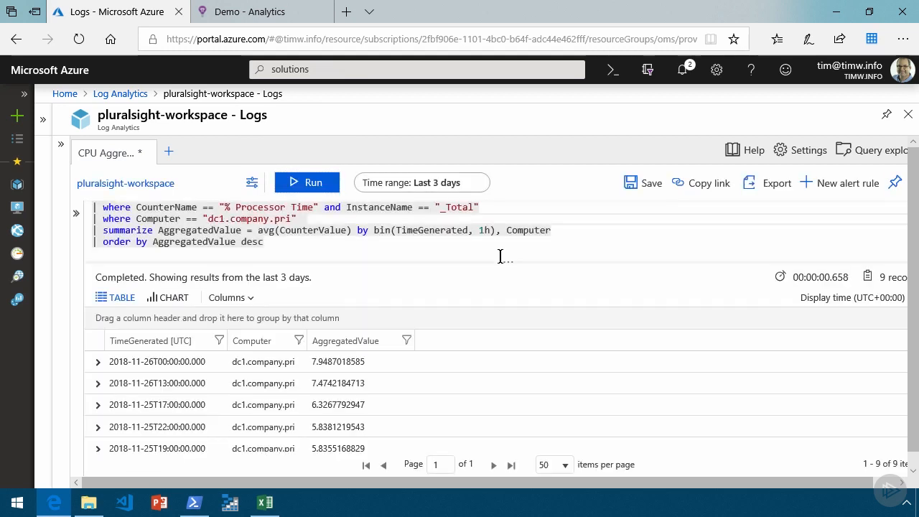
Expand the first result row to examine its fields and collapse it again.
left_click(98, 363)
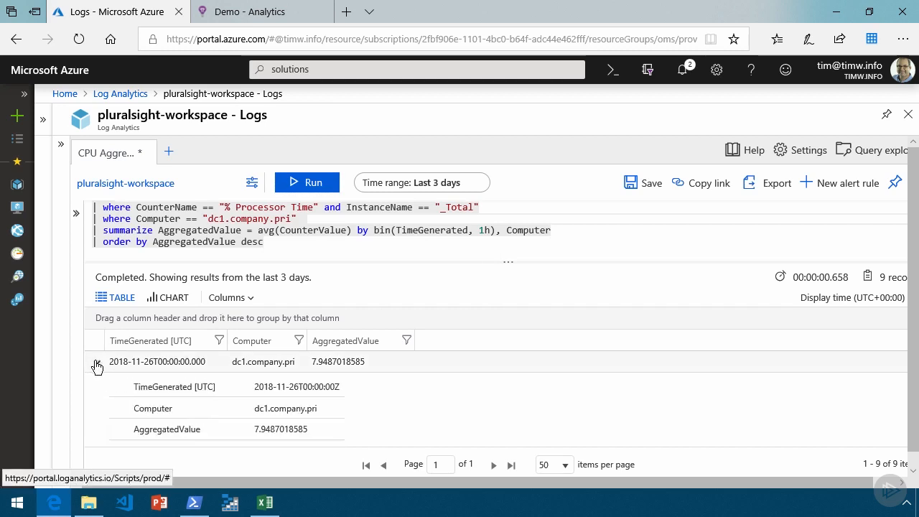
scroll(139, 401, "down", 1)
scroll(140, 402, "up", 1)
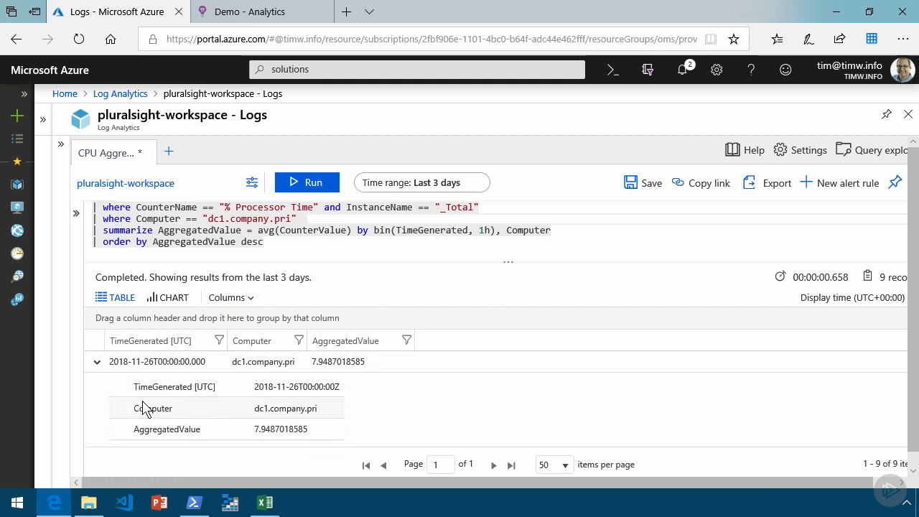
left_click(97, 362)
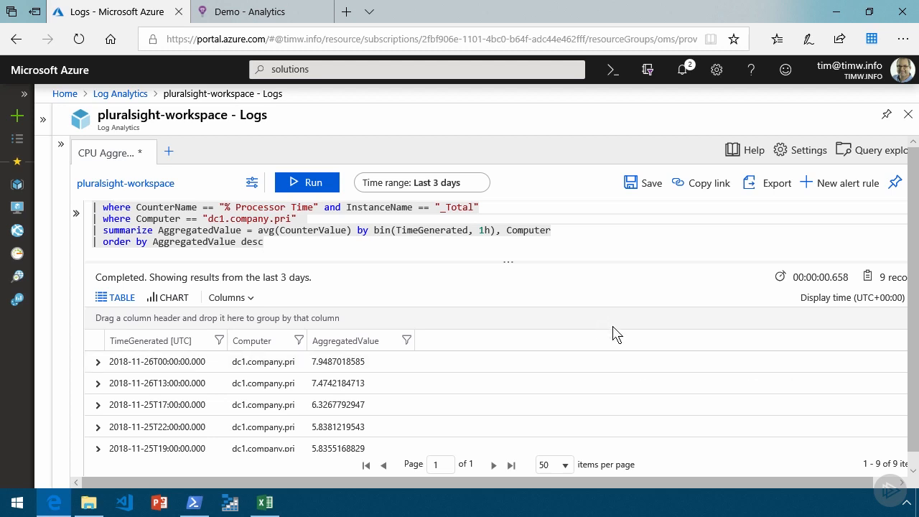
Open the saved query "Errors highest" from the Event folder of Saved Queries in the query explorer.
scroll(541, 482, "right", 1)
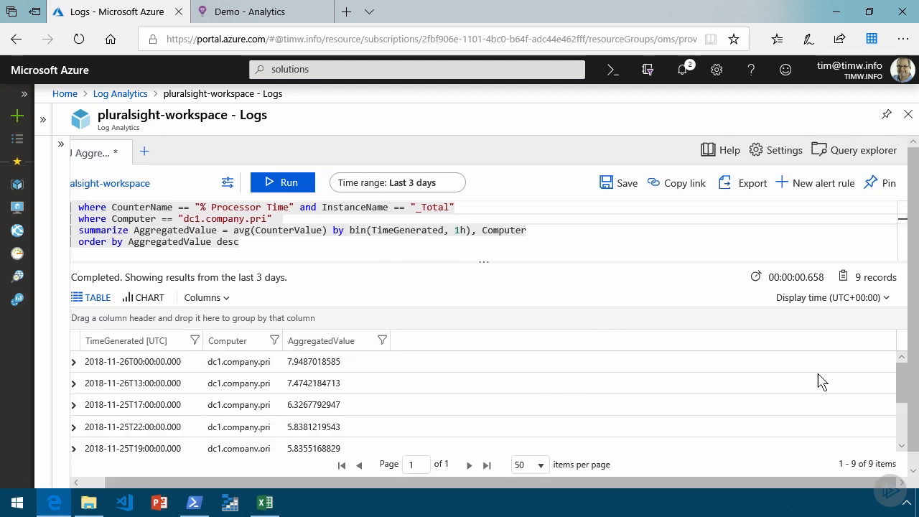
left_click(846, 151)
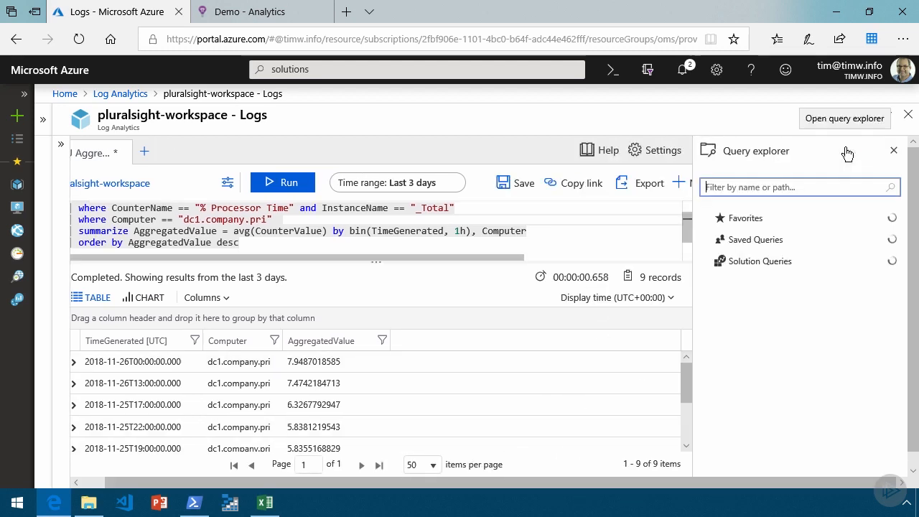
left_click(720, 242)
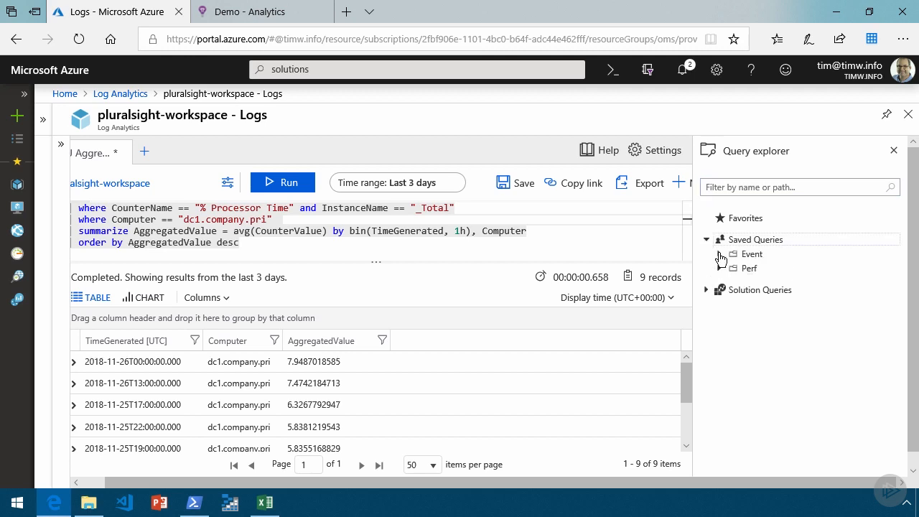
left_click(721, 255)
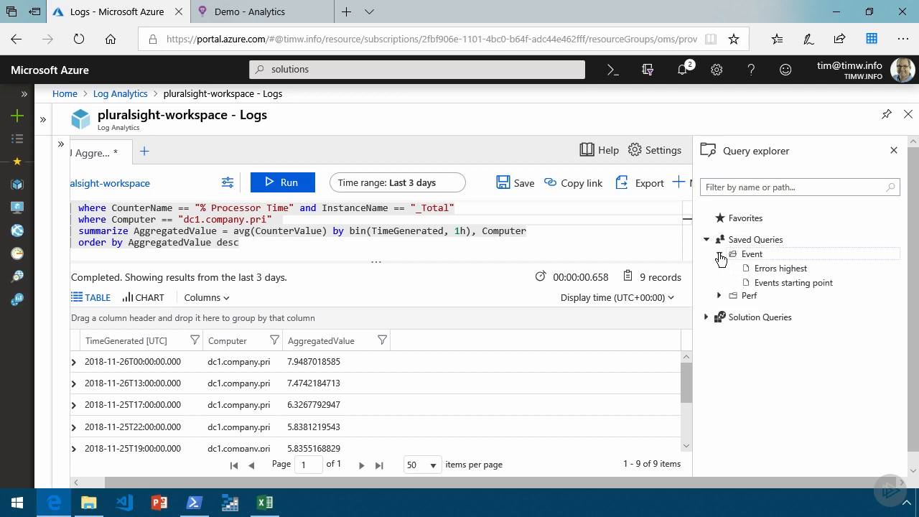
left_click(780, 270)
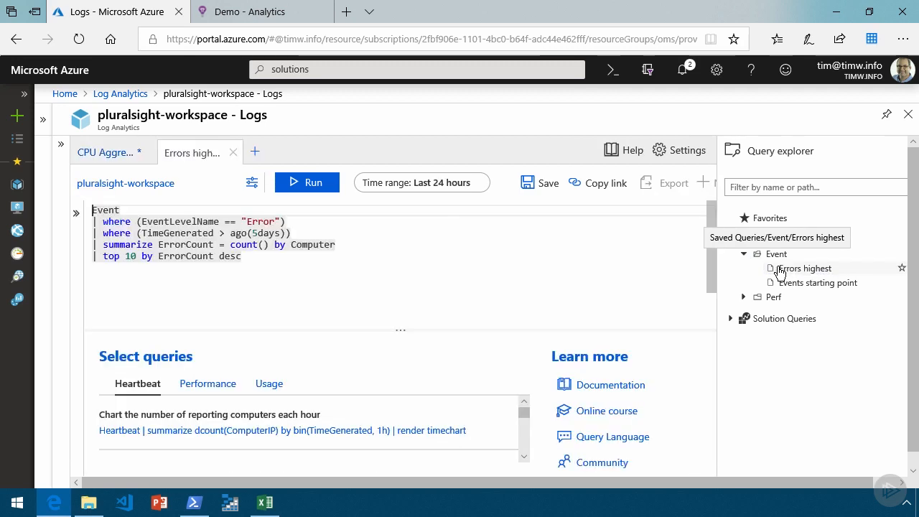
Close the query explorer to give the "Errors highest" query the full width.
left_click_drag(677, 480, 796, 485)
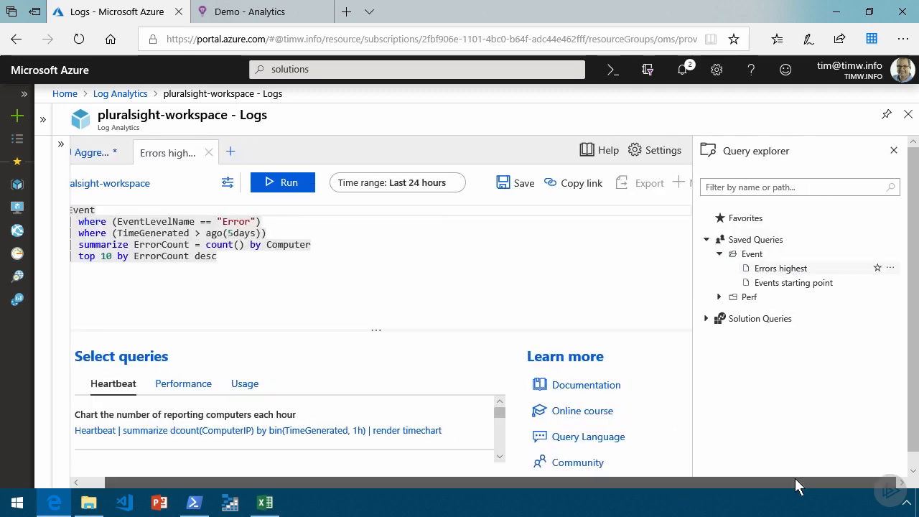
left_click(893, 152)
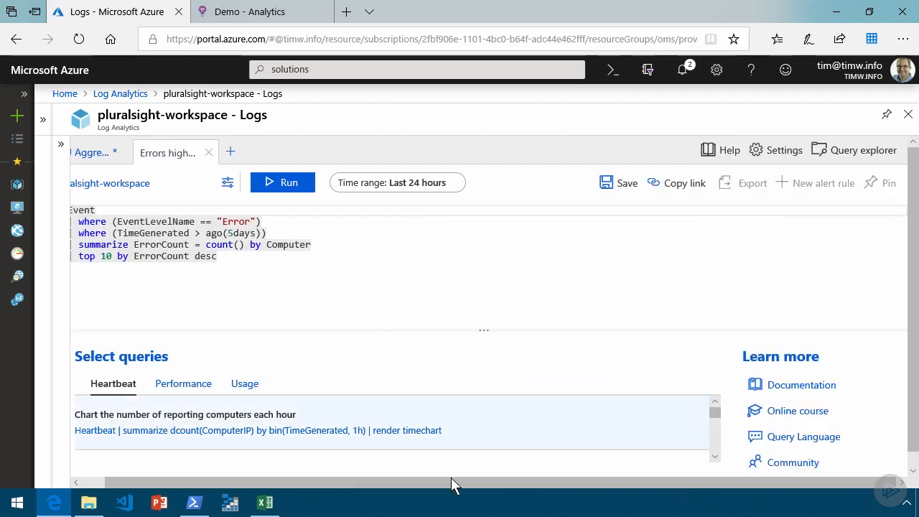
left_click_drag(451, 479, 304, 497)
Run the "Errors highest" query and shrink the page display so that its result rows fit.
left_click(404, 248)
key("ctrl+plus")
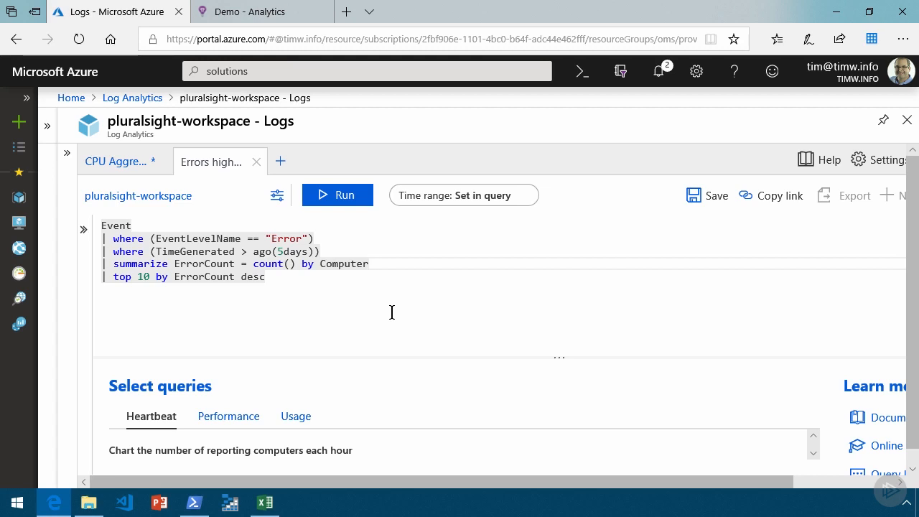
left_click(342, 198)
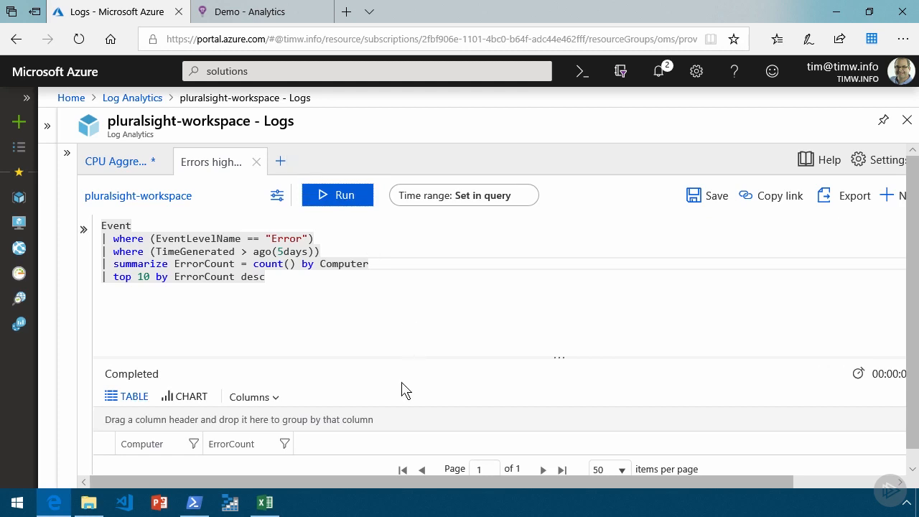
key("ctrl+minus")
key("ctrl+minus")
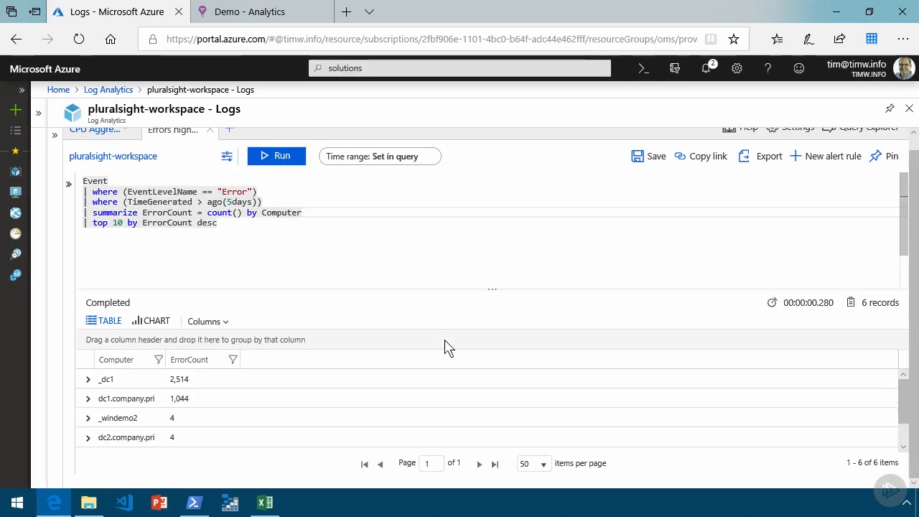
key("ctrl+minus")
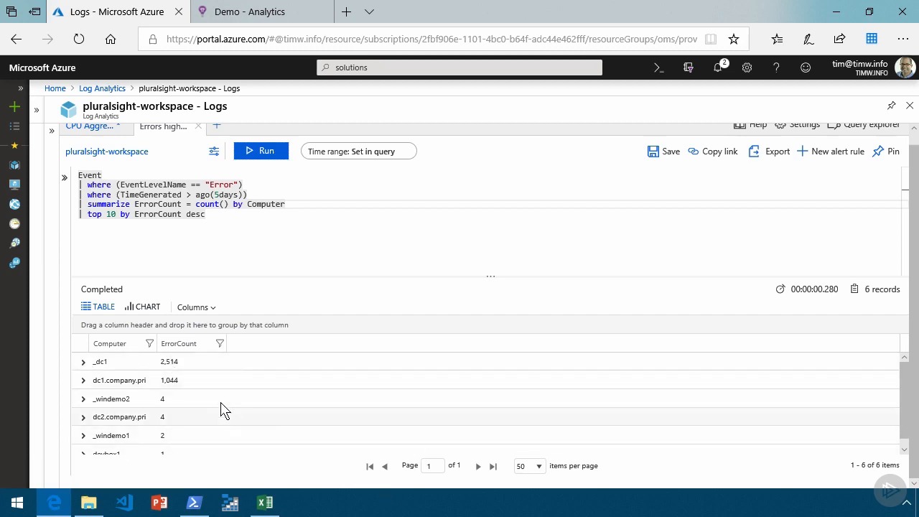
Filter the error query to computer _dc1 using the result facets, rerun it, and select the added where line.
left_click(64, 178)
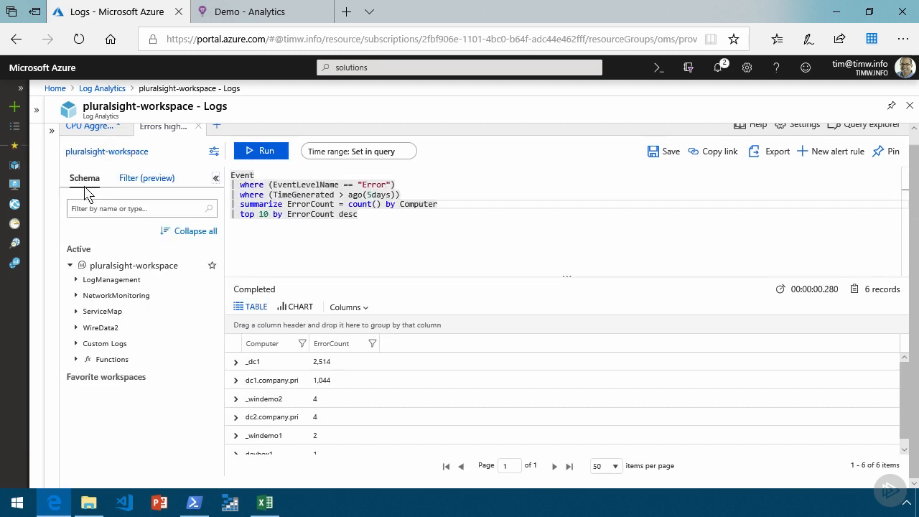
scroll(145, 242, "up", 1)
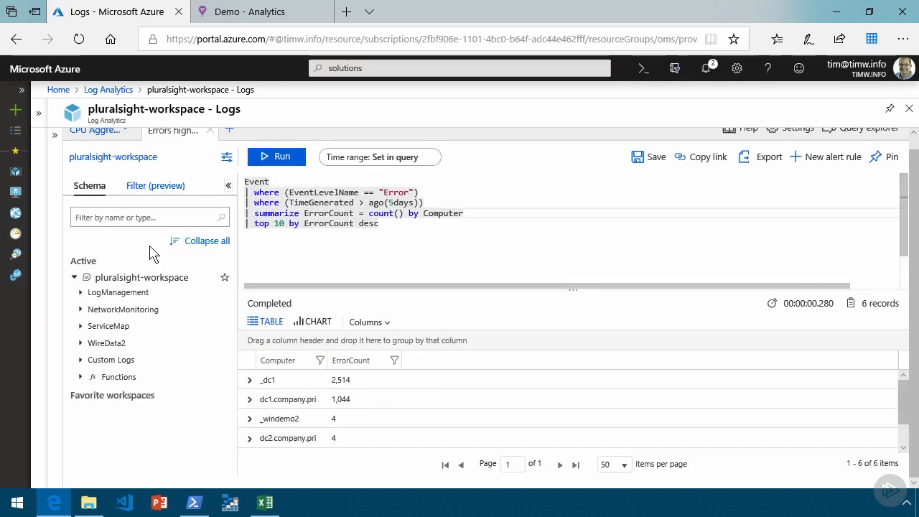
left_click(156, 188)
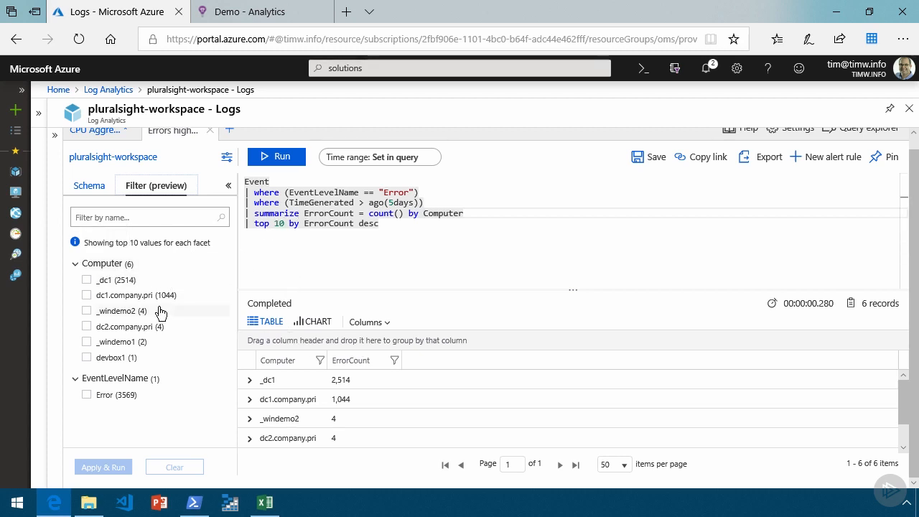
left_click(87, 281)
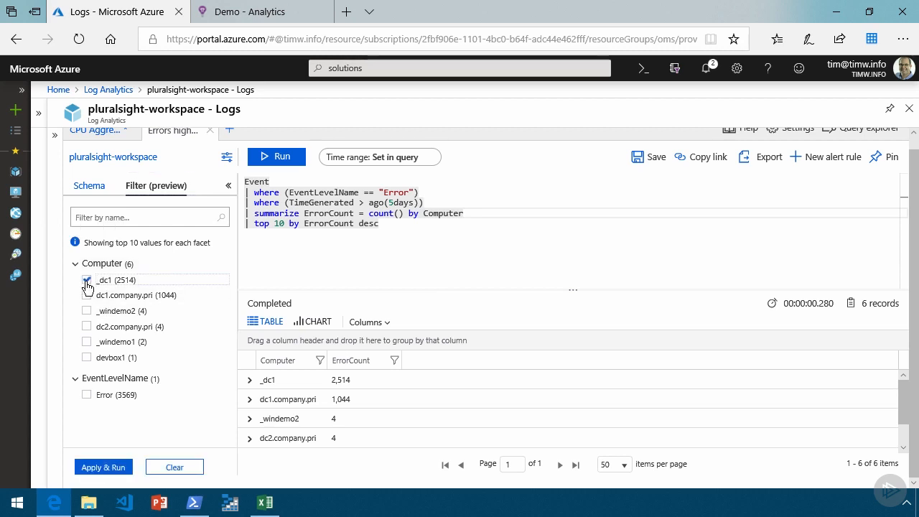
left_click(100, 469)
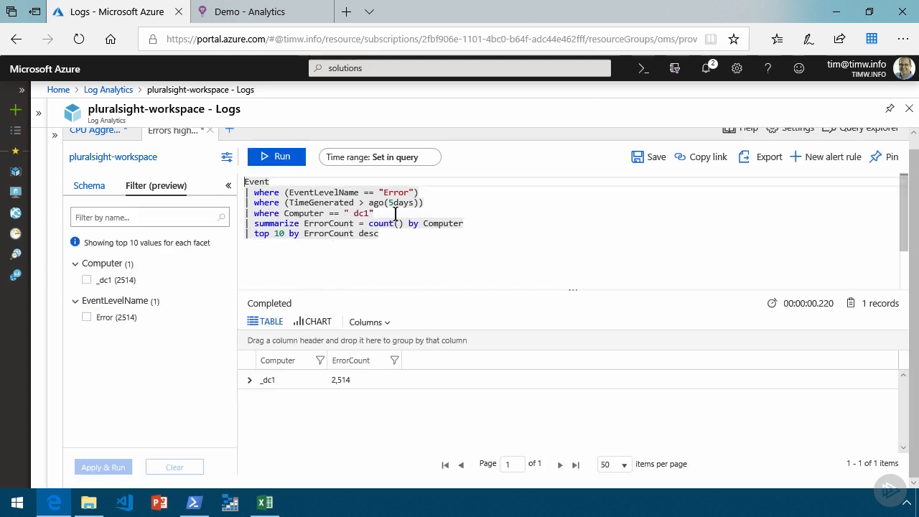
left_click_drag(388, 214, 224, 213)
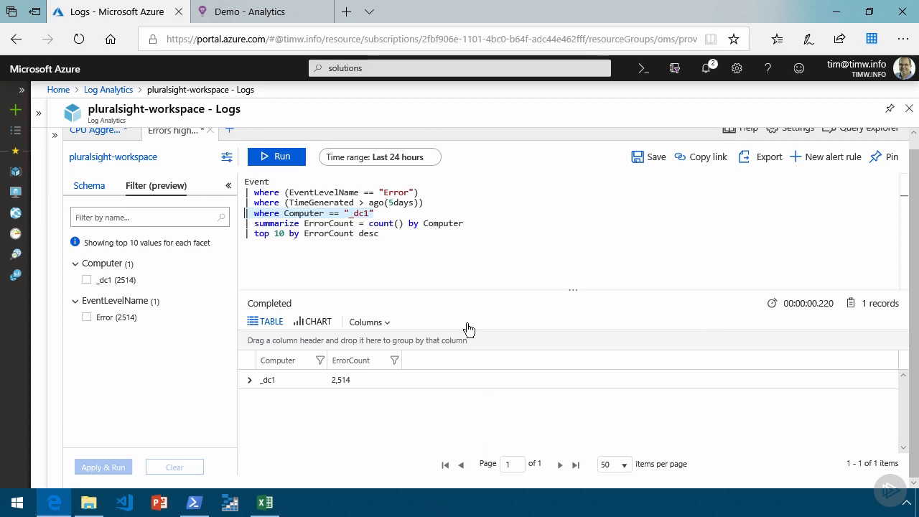
Switch to the Log Analytics demo site and open the favorite query "Usage data volume per data type".
left_click(243, 16)
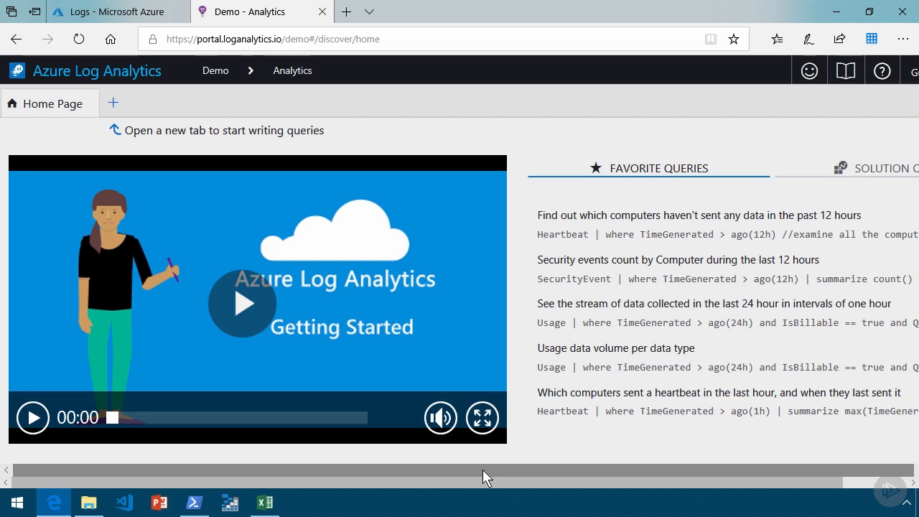
left_click_drag(482, 470, 583, 471)
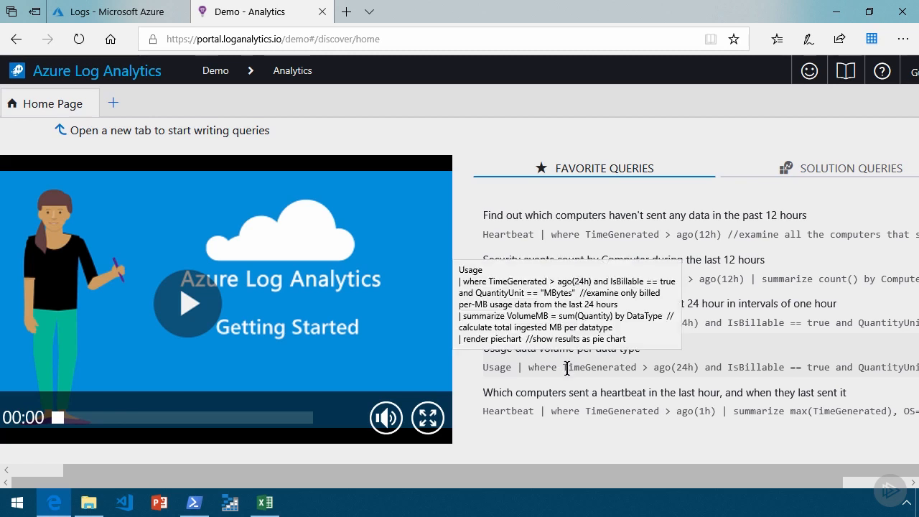
double_click(587, 368)
left_click(690, 369)
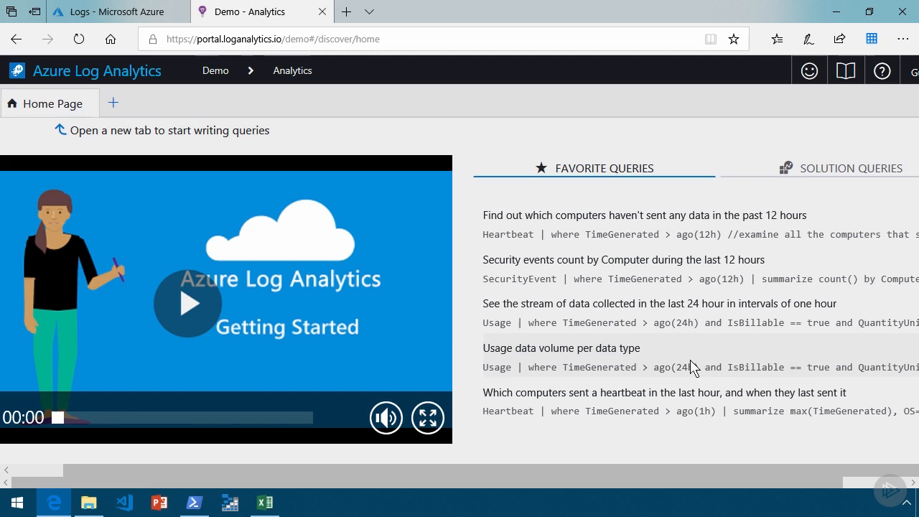
left_click(543, 353)
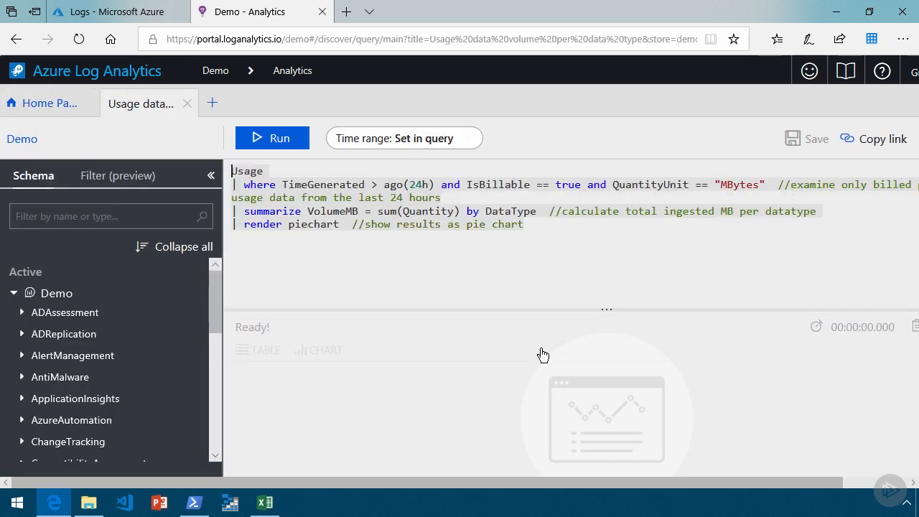
Run the usage query and resize the results area to show more of the pie chart while keeping the whole query readable.
left_click(280, 138)
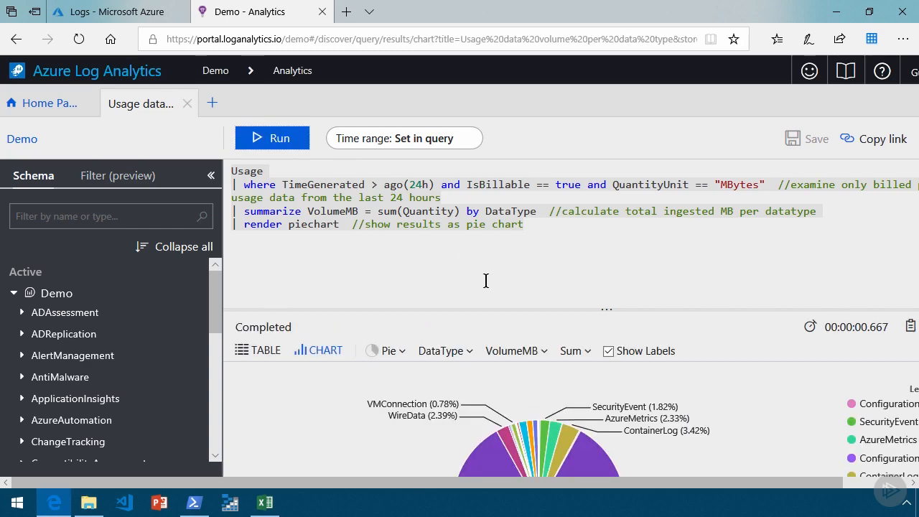
left_click_drag(605, 310, 595, 229)
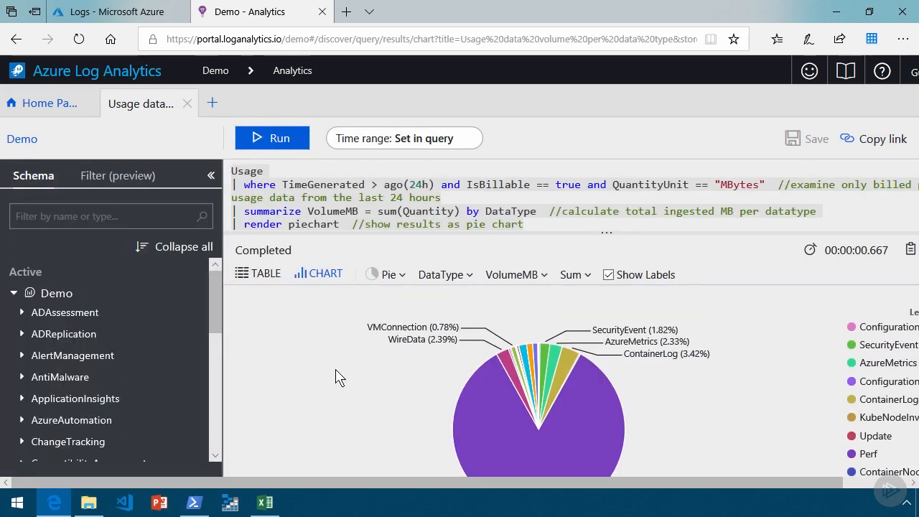
left_click_drag(579, 481, 629, 471)
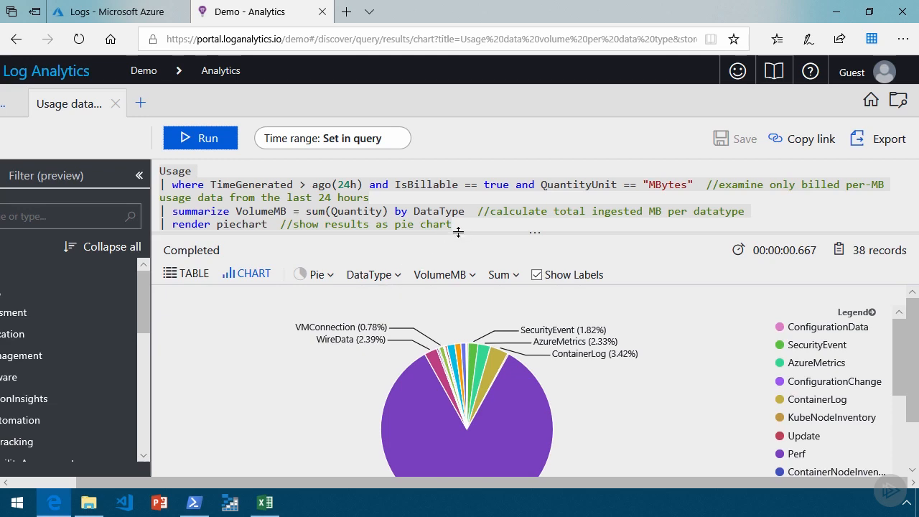
mouse_move(458, 232)
left_mouse_down()
mouse_move(458, 265)
mouse_move(458, 246)
left_mouse_up()
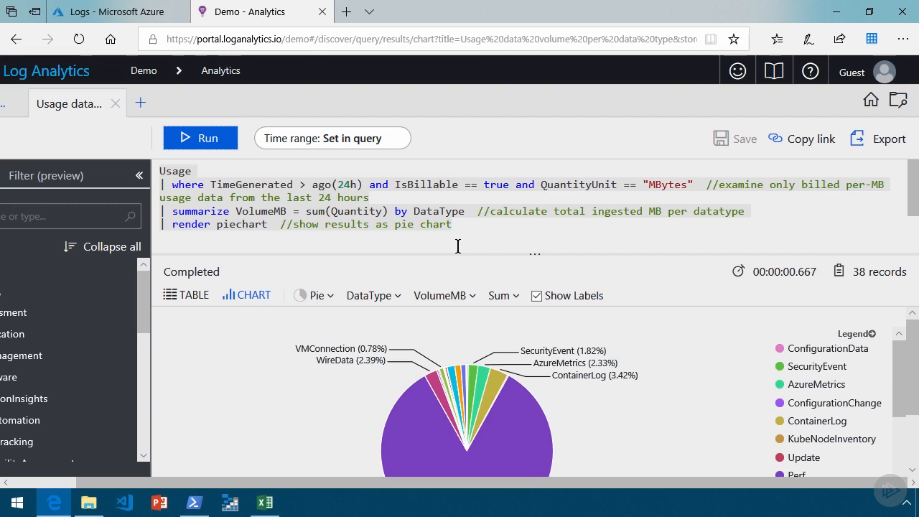
Highlight the comment after the summarize clause to examine it, and clear the selection.
left_click(477, 211)
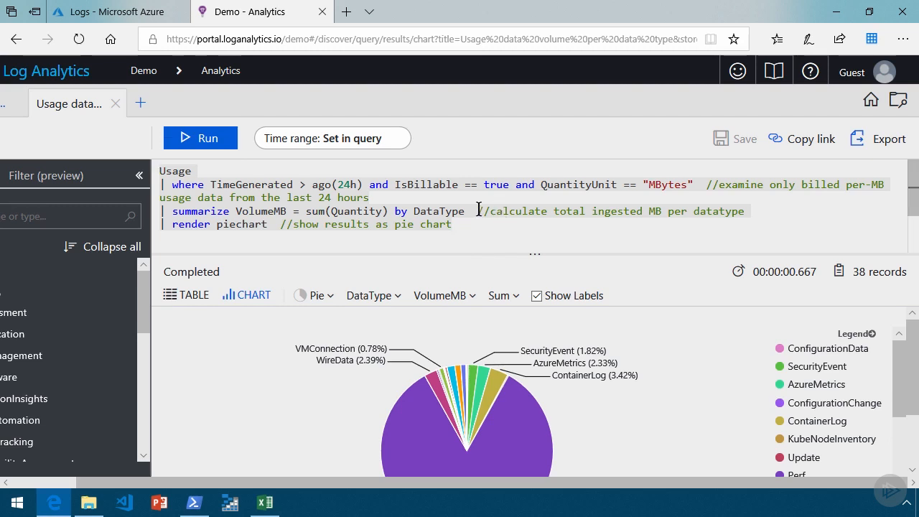
left_click_drag(477, 210, 732, 219)
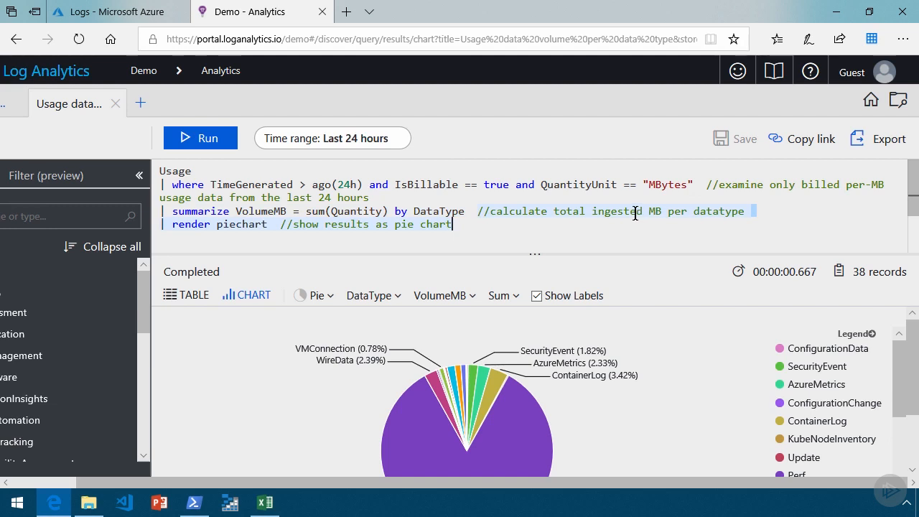
left_click(489, 211)
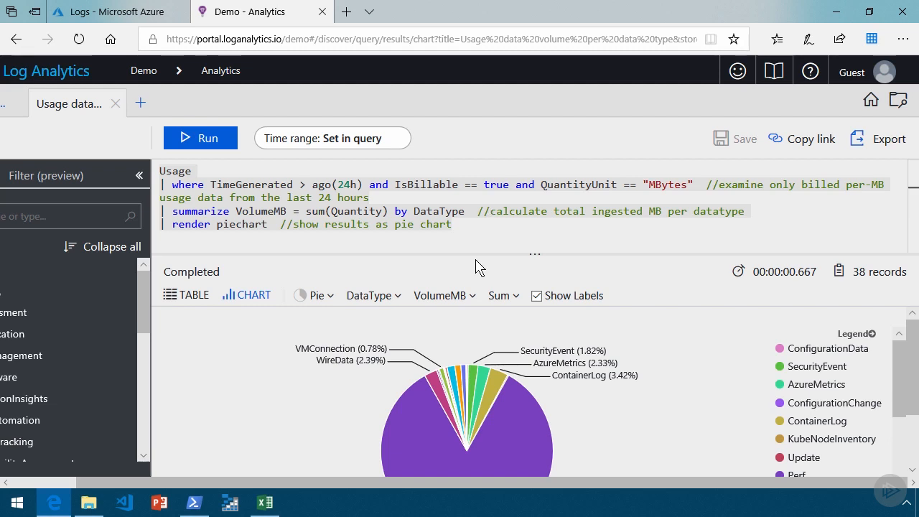
Start a CSV export of the usage query's displayed columns and dismiss the download.
left_click(869, 140)
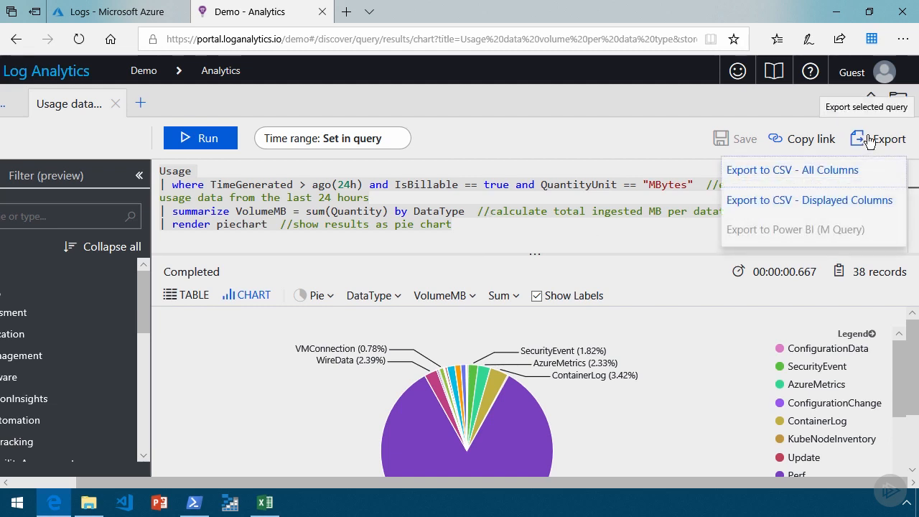
left_click(832, 209)
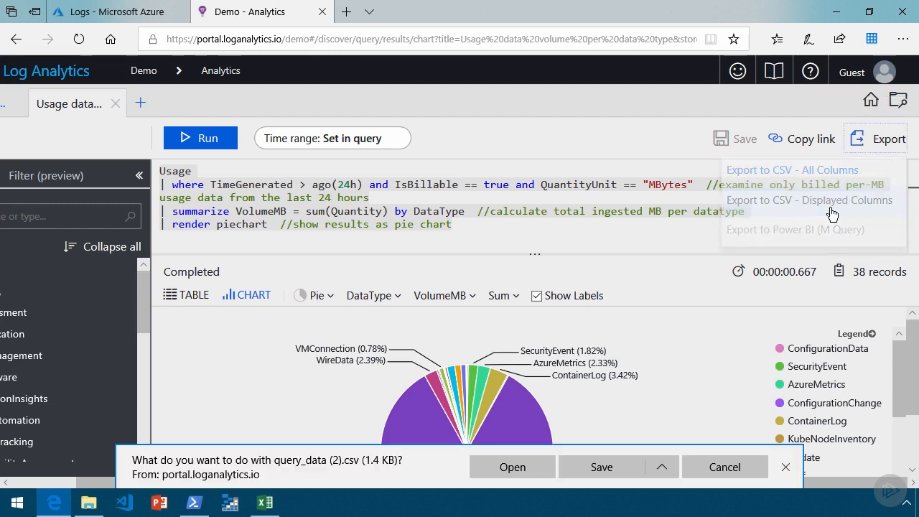
left_click(785, 467)
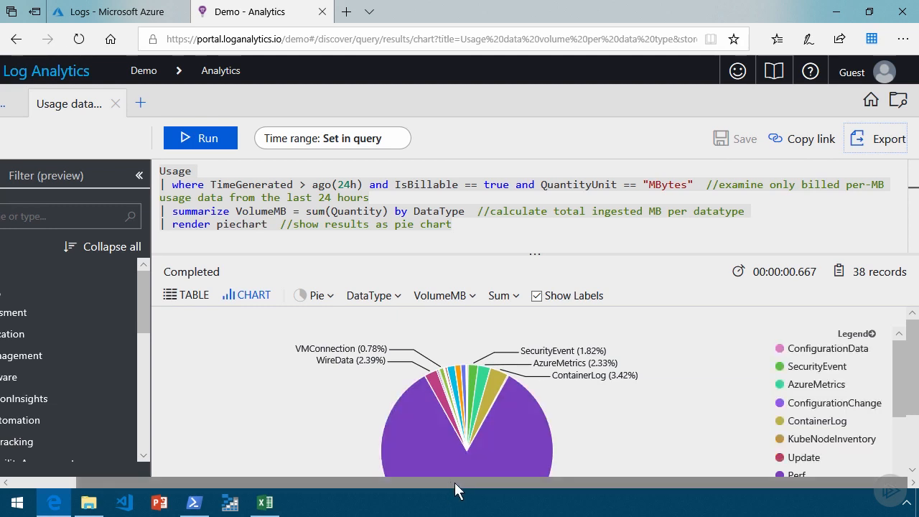
Browse the Demo workspace schema, expand Office365 to examine its tables, and return to the start of the list.
left_click_drag(455, 484, 259, 485)
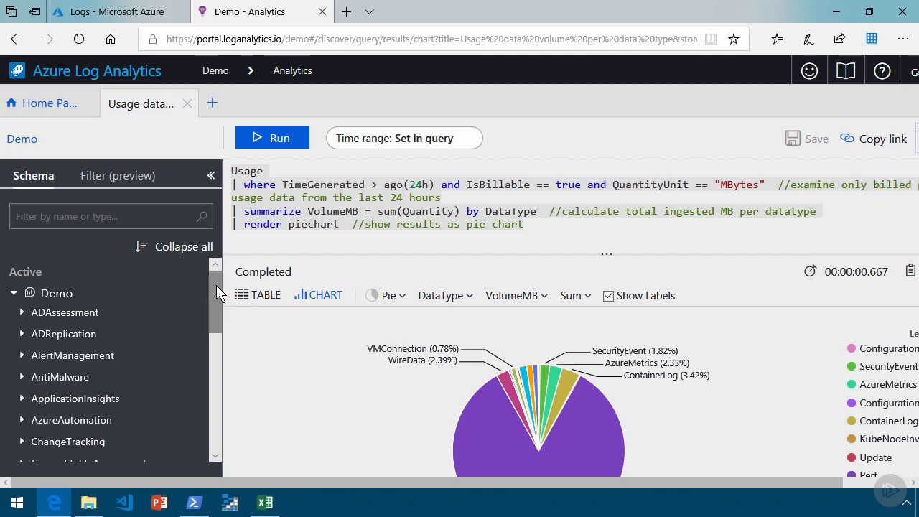
left_click_drag(216, 285, 220, 387)
left_click(21, 334)
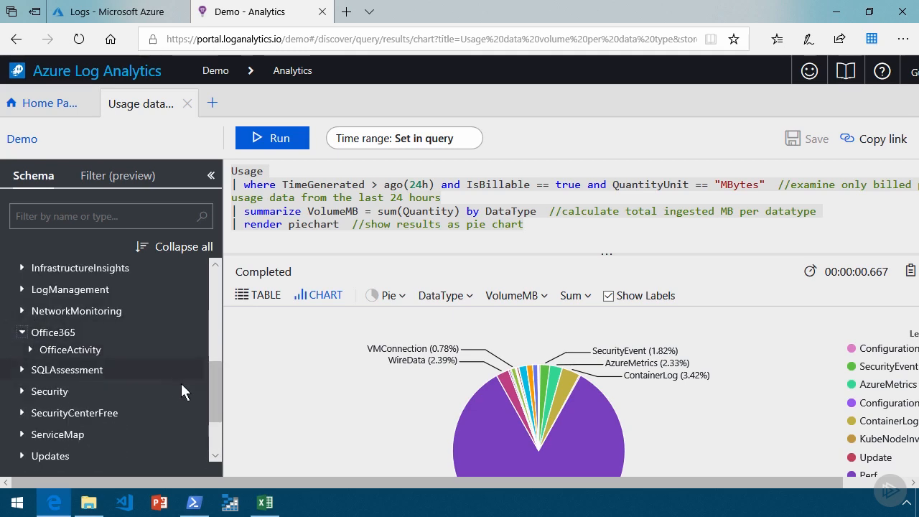
left_click_drag(220, 387, 229, 279)
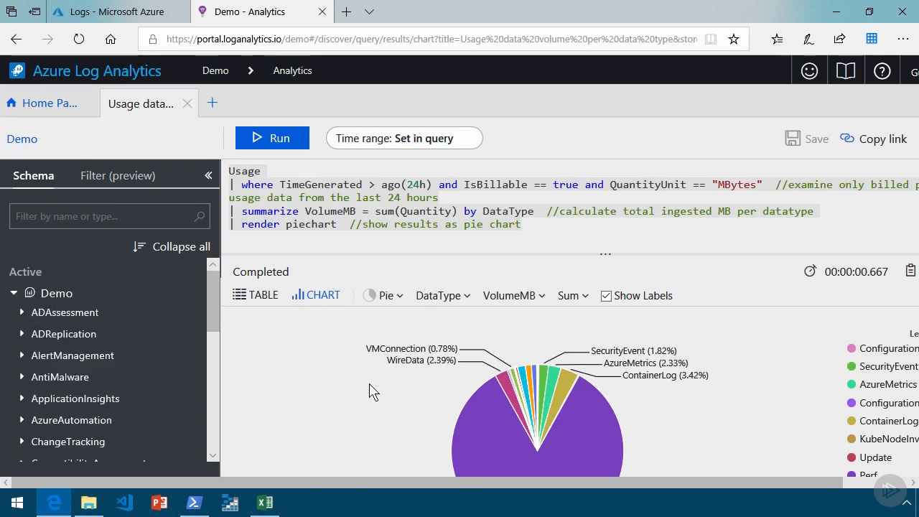